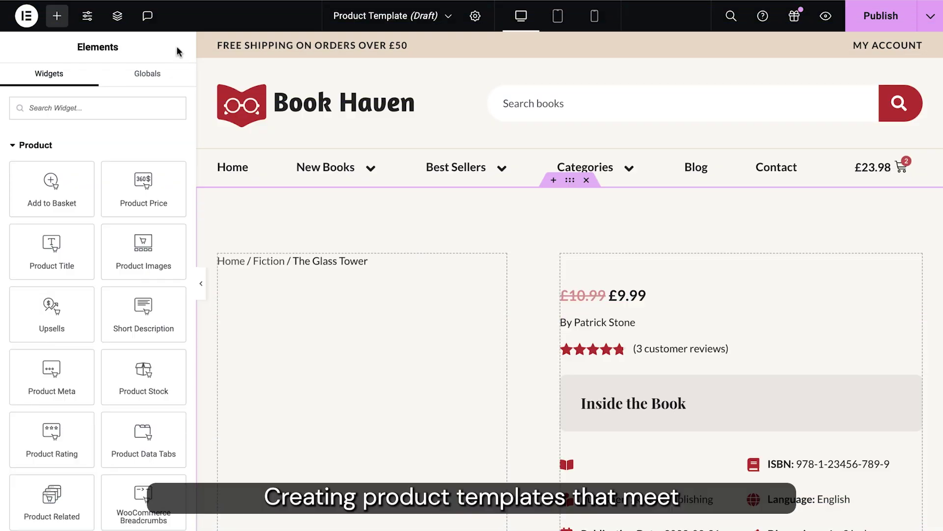
# Step: Add the book cover images, the title above the price, and the short description under Inside the Book
pyautogui.scroll(-4, 221, 219)
pyautogui.moveTo(144, 248); pyautogui.dragTo(339, 164)
pyautogui.click(57, 18)
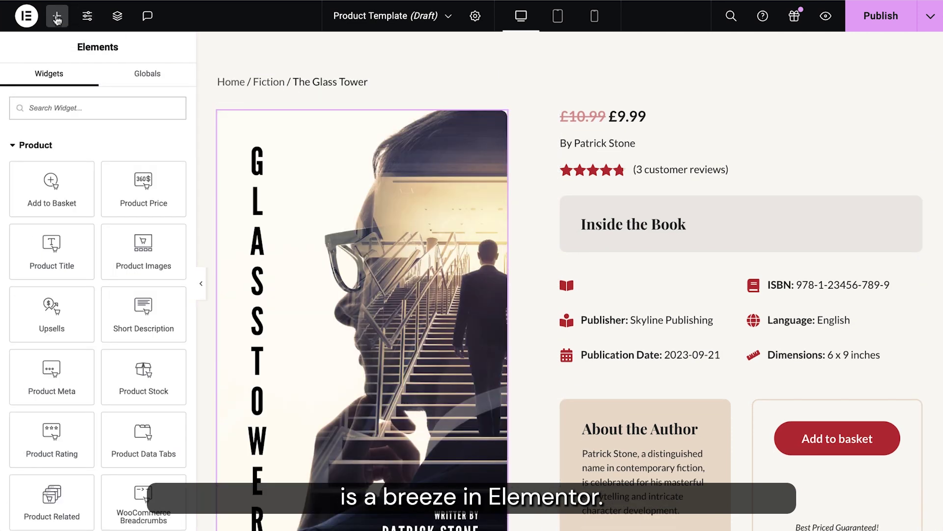
pyautogui.moveTo(62, 263); pyautogui.dragTo(555, 147)
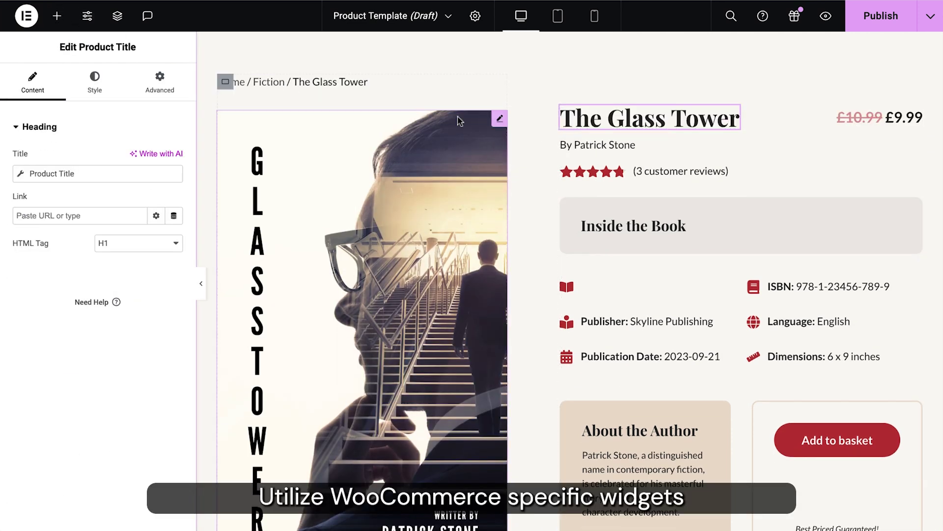
pyautogui.click(56, 18)
pyautogui.moveTo(144, 309); pyautogui.dragTo(624, 225)
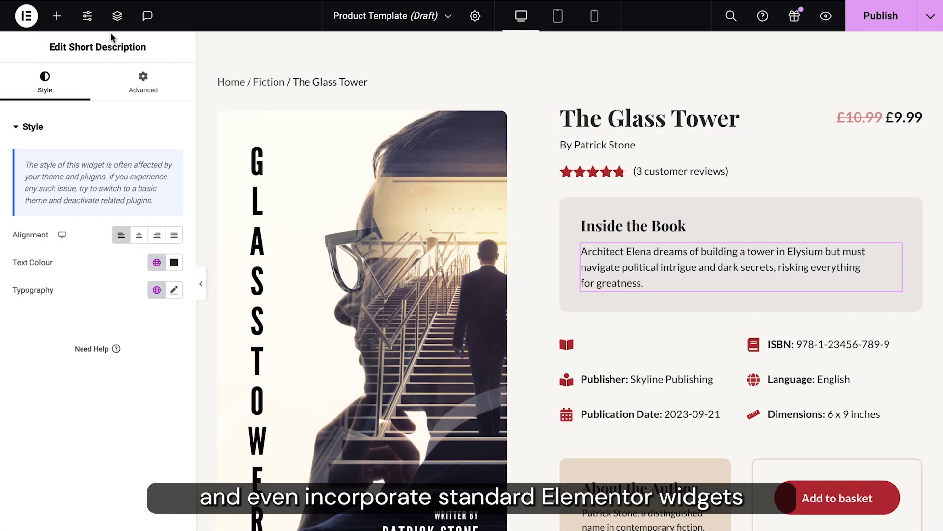
# Step: Add a heading under the price that shows the Product SKU dynamic tag (FICTION-010)
pyautogui.click(56, 18)
pyautogui.write('head')
pyautogui.moveTo(52, 156); pyautogui.dragTo(550, 158)
pyautogui.click(173, 173)
pyautogui.scroll(-5, 131, 239)
pyautogui.scroll(-3, 131, 235)
pyautogui.click(100, 285)
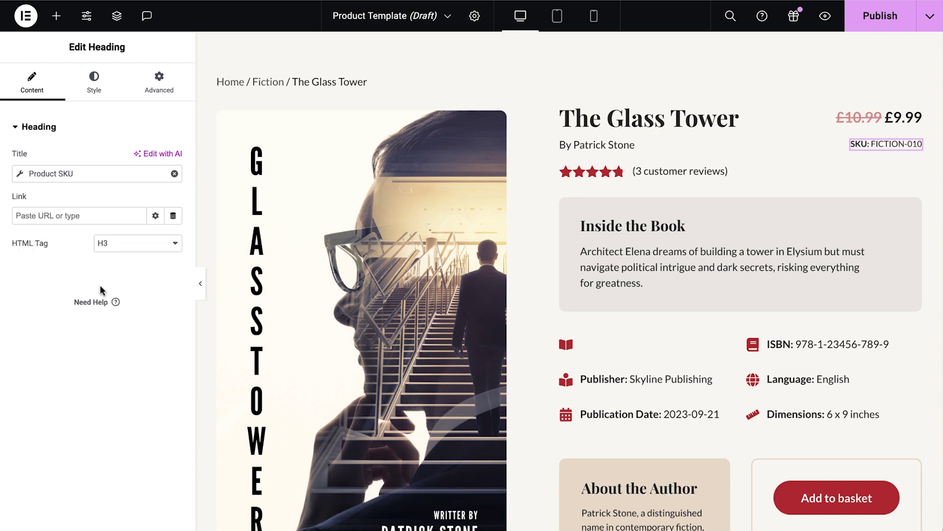
pyautogui.click(611, 348)
# Step: Set the book-icon item's title to the Number of Pages custom field, showing Total Pages: 395
pyautogui.click(173, 299)
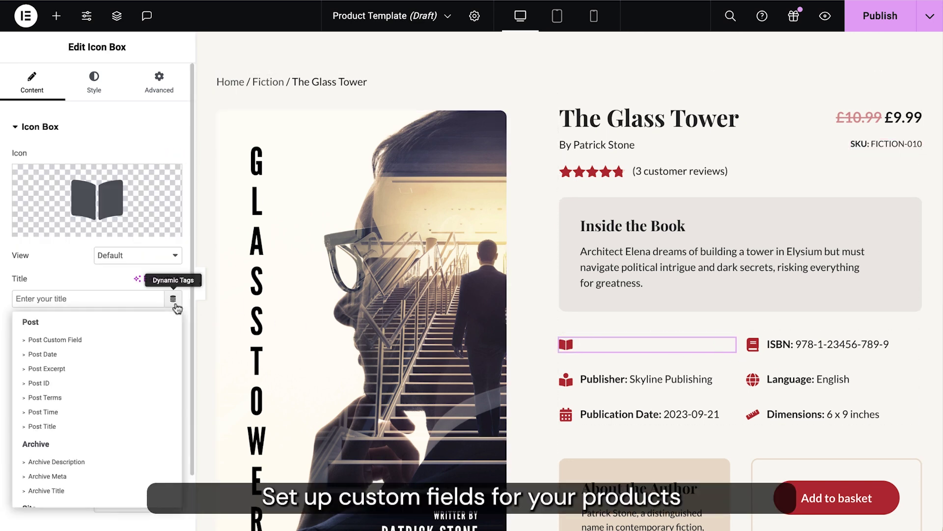
pyautogui.scroll(-10, 131, 352)
pyautogui.click(47, 390)
pyautogui.click(148, 362)
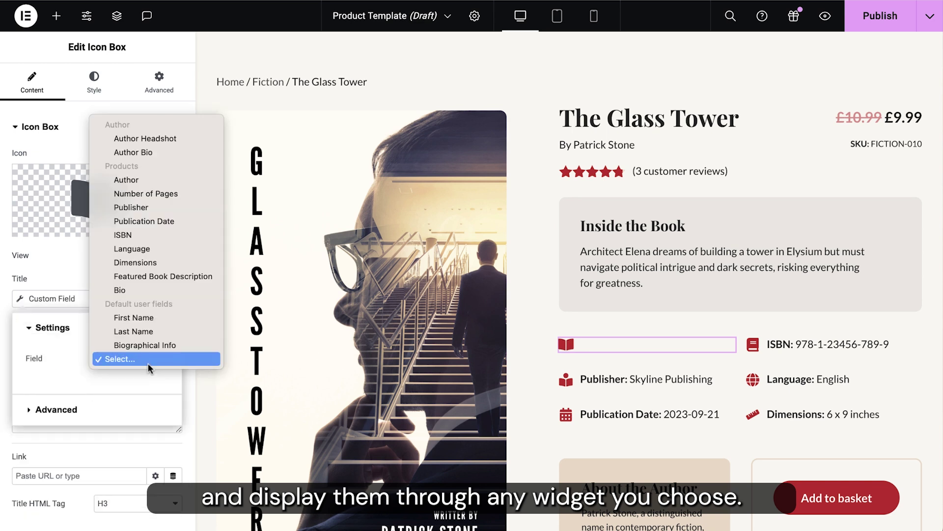
pyautogui.click(168, 249)
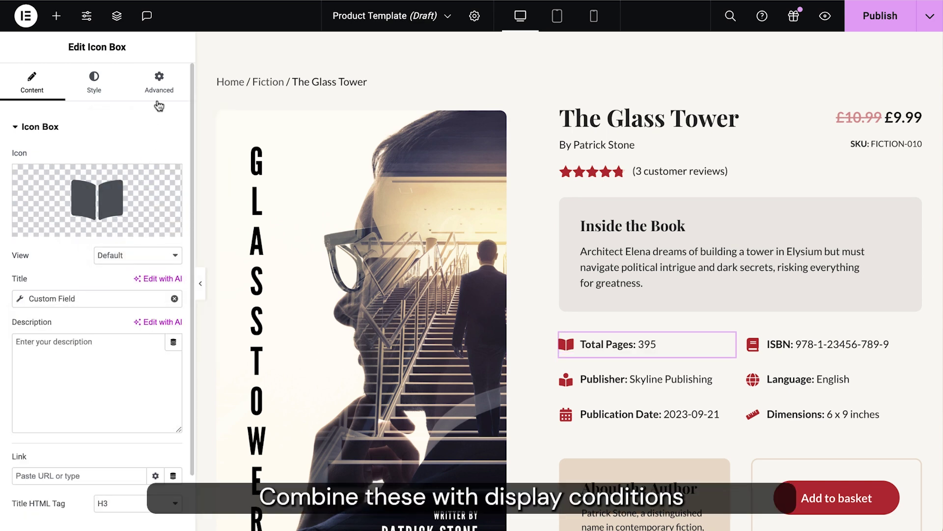
# Step: Add a display condition: Dynamic Tags number-of-pages Is not Empty, then save it
pyautogui.click(159, 81)
pyautogui.scroll(-2, 130, 130)
pyautogui.click(180, 459)
pyautogui.click(495, 234)
pyautogui.click(366, 245)
pyautogui.scroll(-3, 341, 319)
pyautogui.scroll(-5, 340, 319)
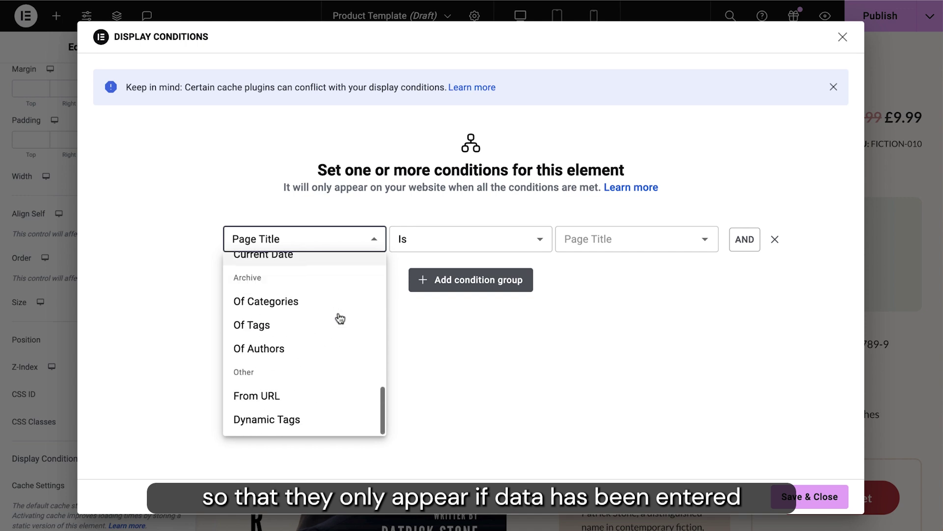
pyautogui.click(301, 422)
pyautogui.click(450, 248)
pyautogui.scroll(-8, 428, 301)
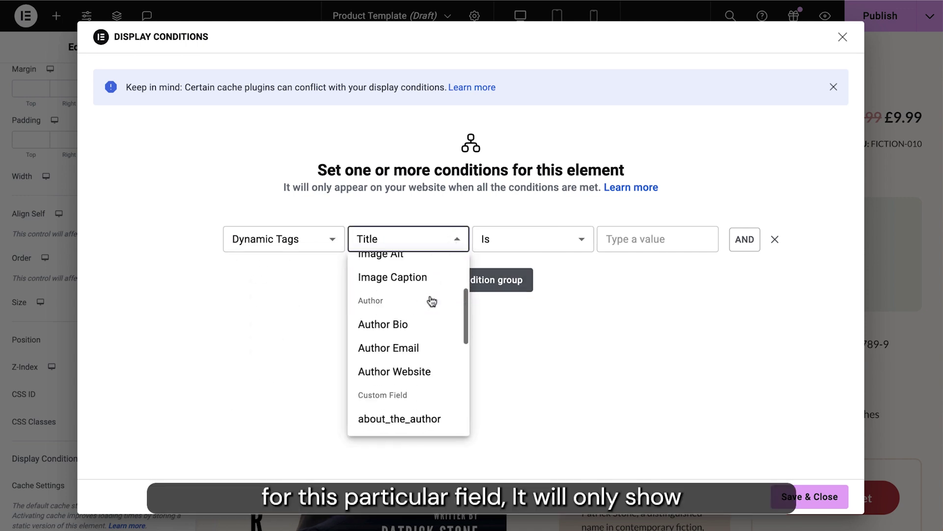
pyautogui.click(399, 408)
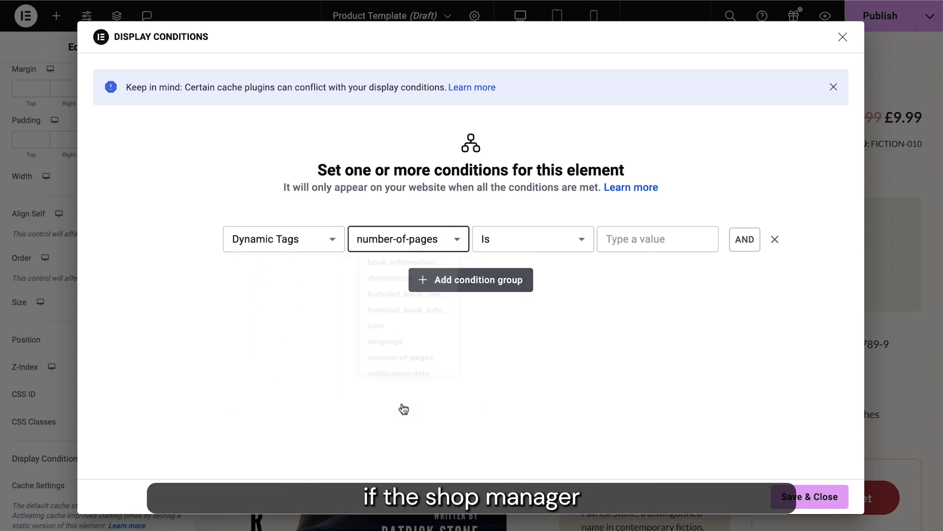
pyautogui.click(562, 247)
pyautogui.click(527, 385)
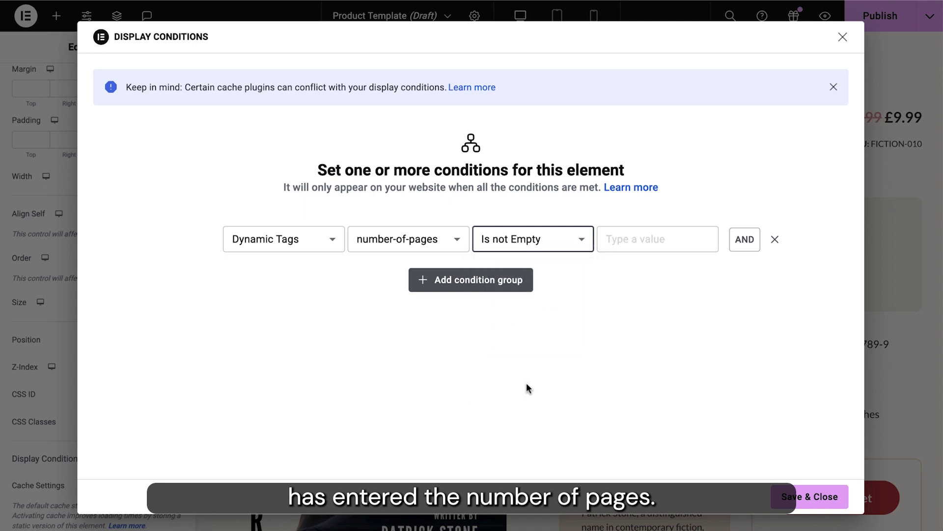
pyautogui.click(824, 507)
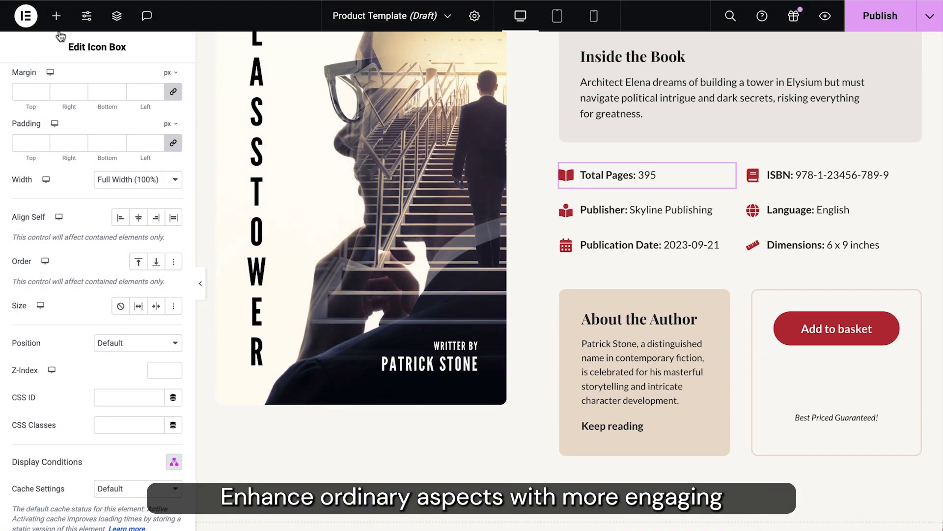
# Step: Add an Animated Headline to the basket card with Product Stock highlighted, reading '111 in stock'
pyautogui.click(56, 16)
pyautogui.write('ani')
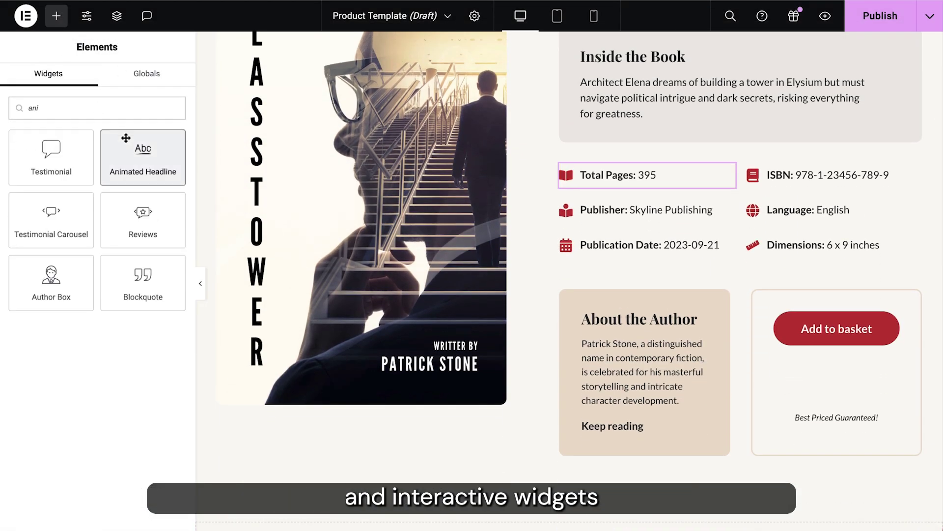
pyautogui.moveTo(127, 142); pyautogui.dragTo(654, 294)
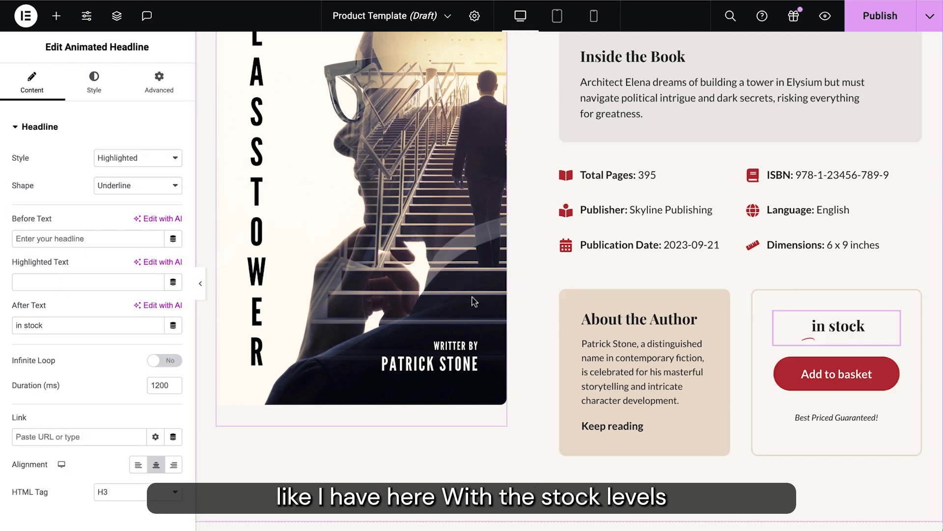
pyautogui.click(173, 282)
pyautogui.scroll(-3, 133, 327)
pyautogui.scroll(-10, 125, 336)
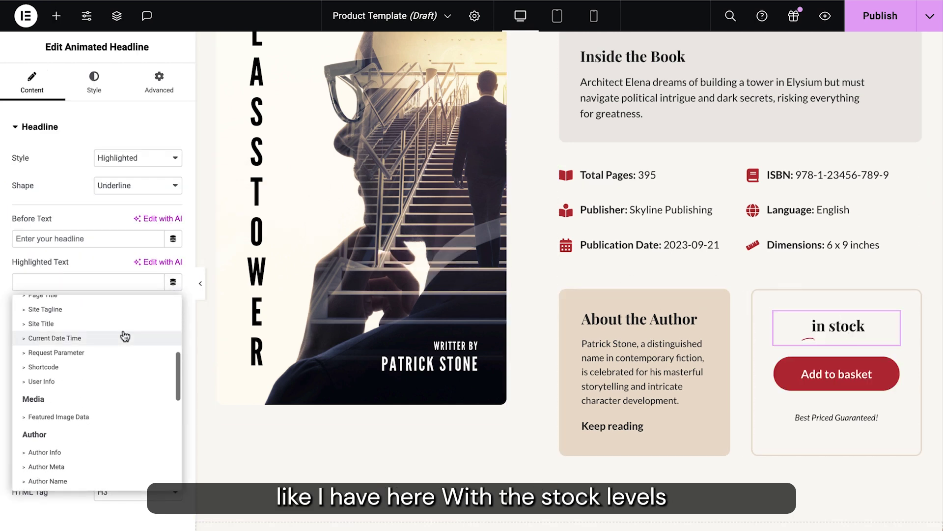
pyautogui.click(93, 415)
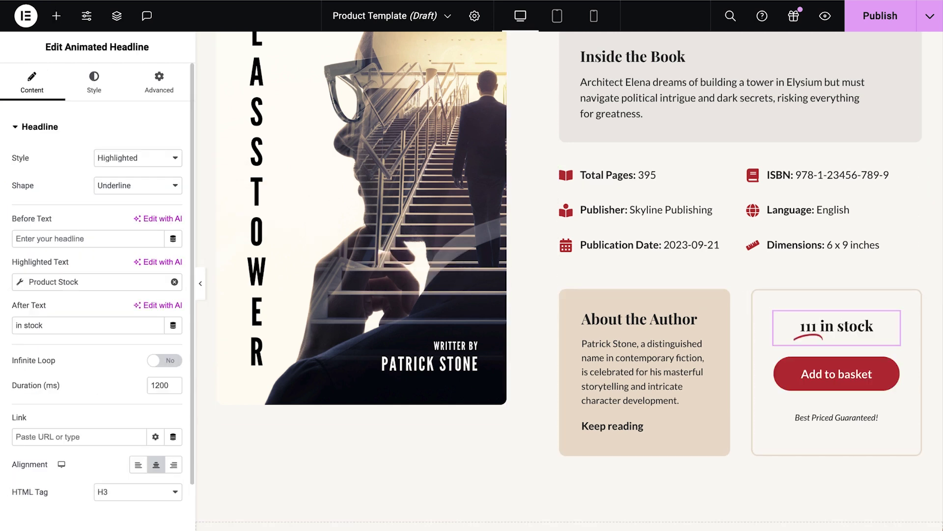
pyautogui.click(56, 16)
# Step: Add an Off-Canvas panel containing an author portrait image, a name heading and a text block
pyautogui.write('off')
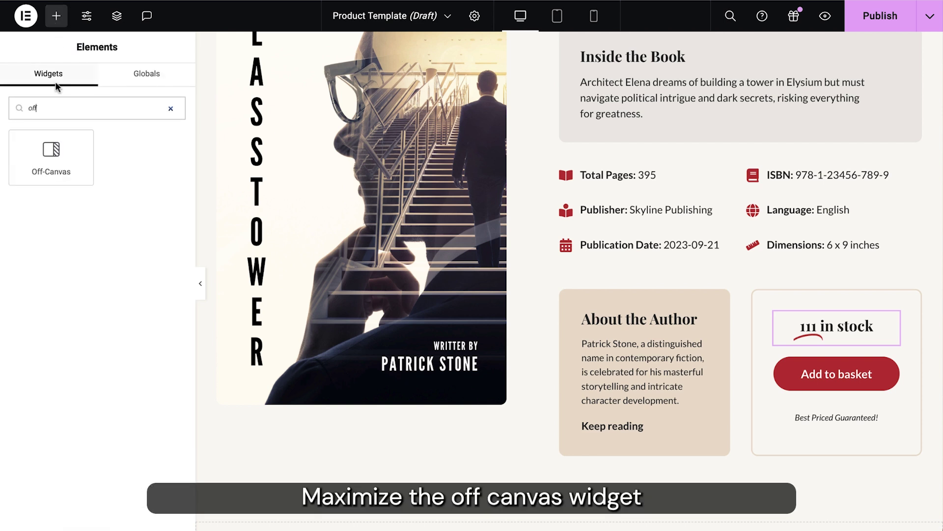
pyautogui.moveTo(51, 156); pyautogui.dragTo(344, 445)
pyautogui.click(56, 15)
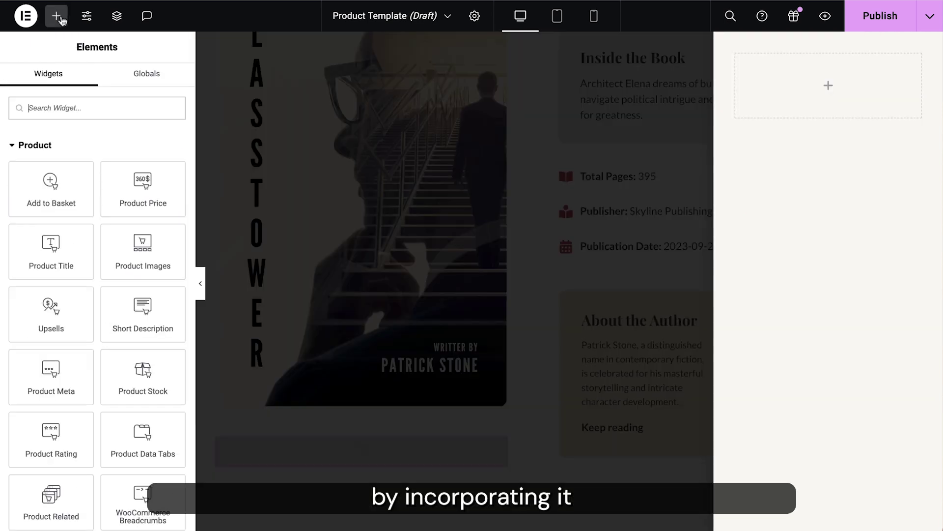
pyautogui.write('im')
pyautogui.moveTo(48, 156); pyautogui.dragTo(739, 116)
pyautogui.click(56, 16)
pyautogui.write('he')
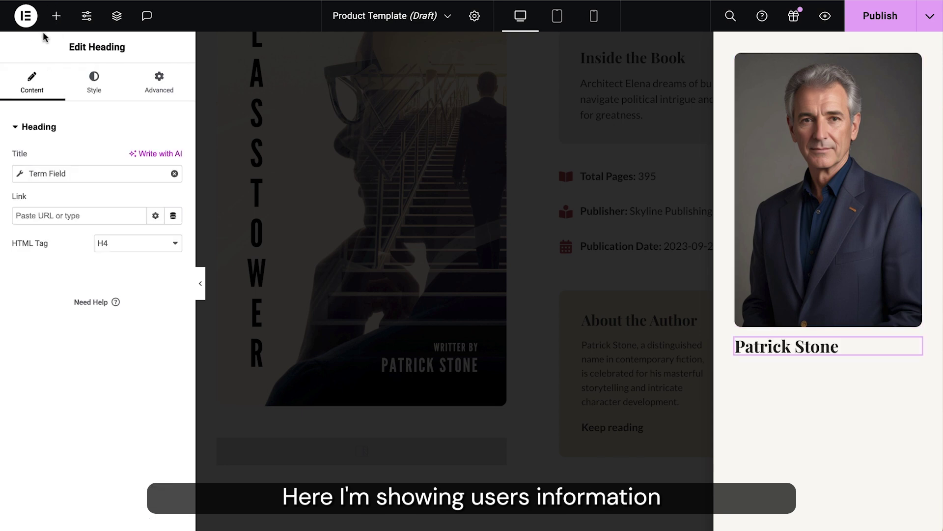
pyautogui.click(57, 18)
pyautogui.write('tex')
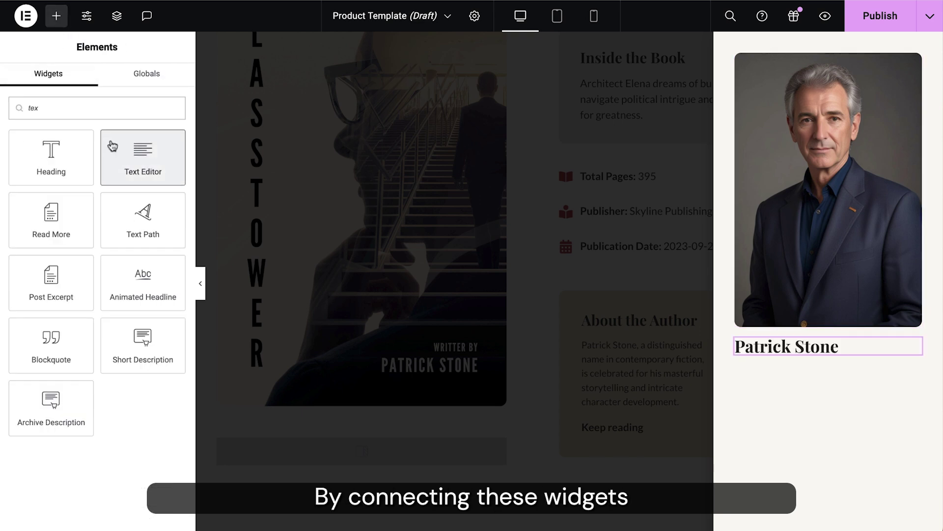
pyautogui.click(111, 141)
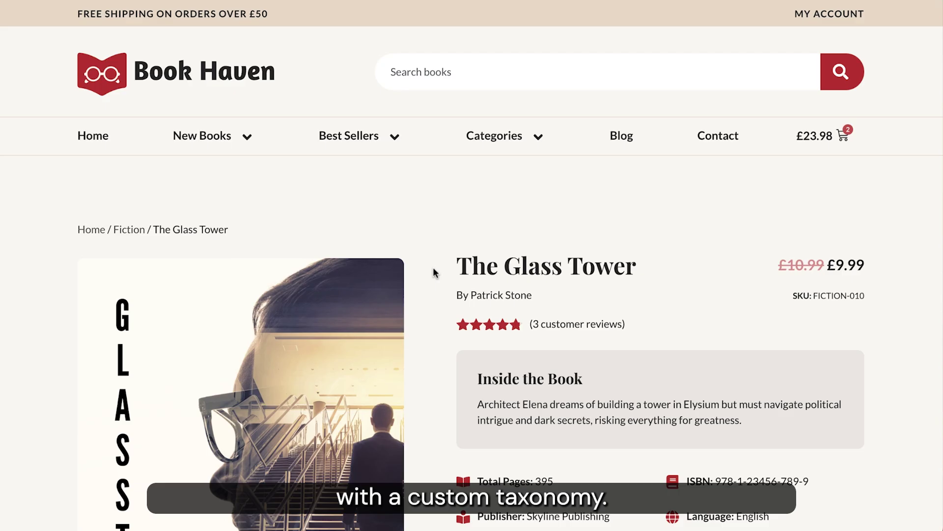
pyautogui.scroll(-5, 434, 273)
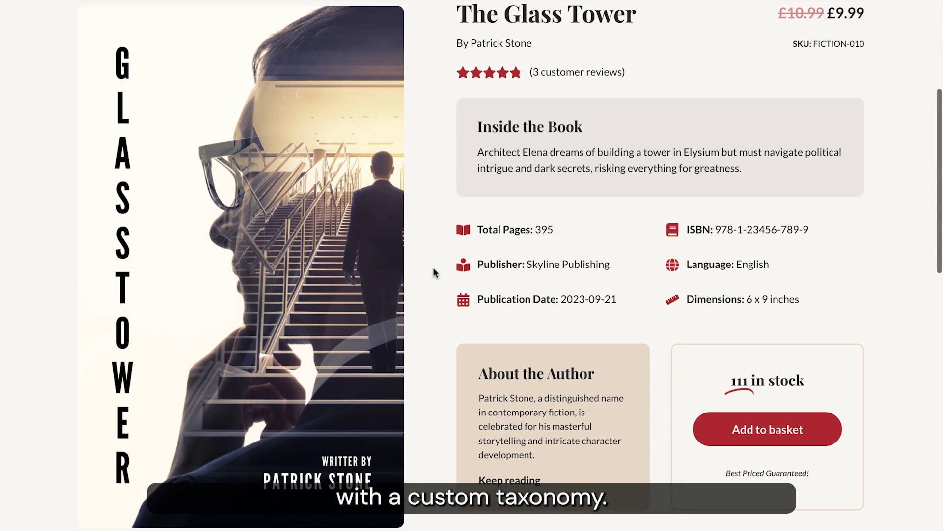
# Step: Add a tabs section below the book details with the product description in Book Description
pyautogui.click(504, 485)
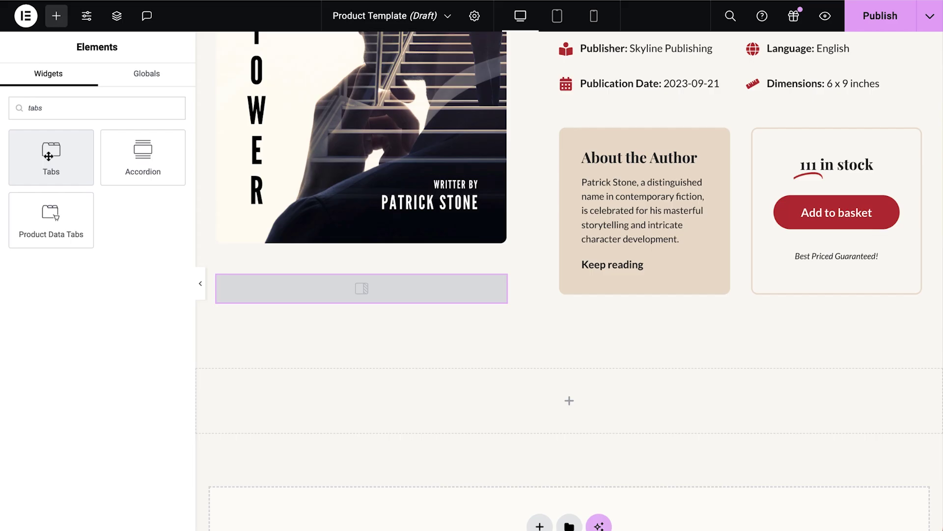
pyautogui.moveTo(51, 157); pyautogui.dragTo(257, 433)
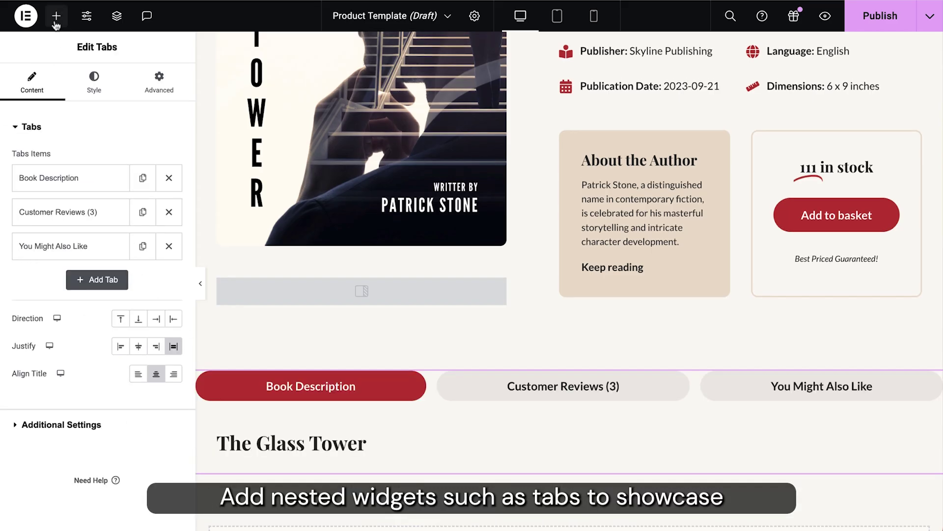
pyautogui.click(56, 16)
pyautogui.scroll(-3, 50, 191)
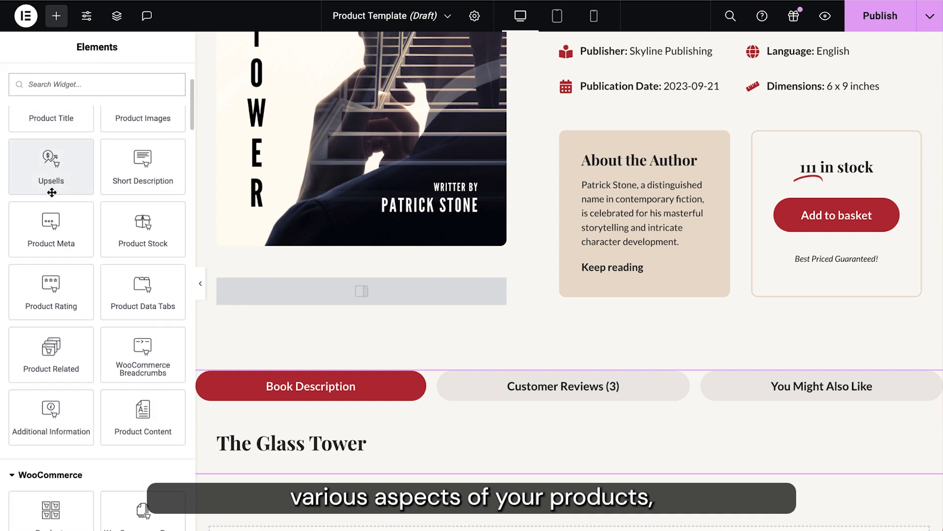
pyautogui.moveTo(143, 417); pyautogui.dragTo(261, 460)
pyautogui.click(201, 284)
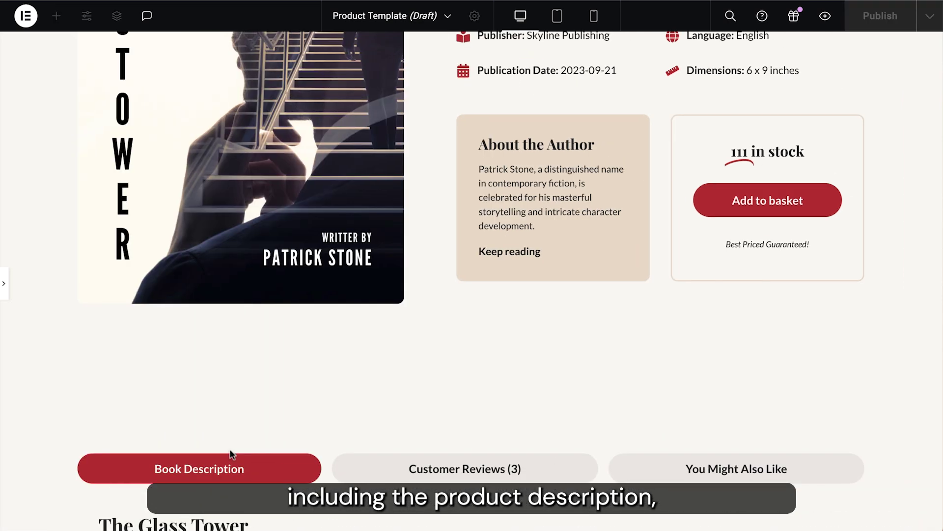
# Step: Preview the Customer Reviews and You Might Also Like tabs
pyautogui.scroll(-6, 229, 450)
pyautogui.click(466, 125)
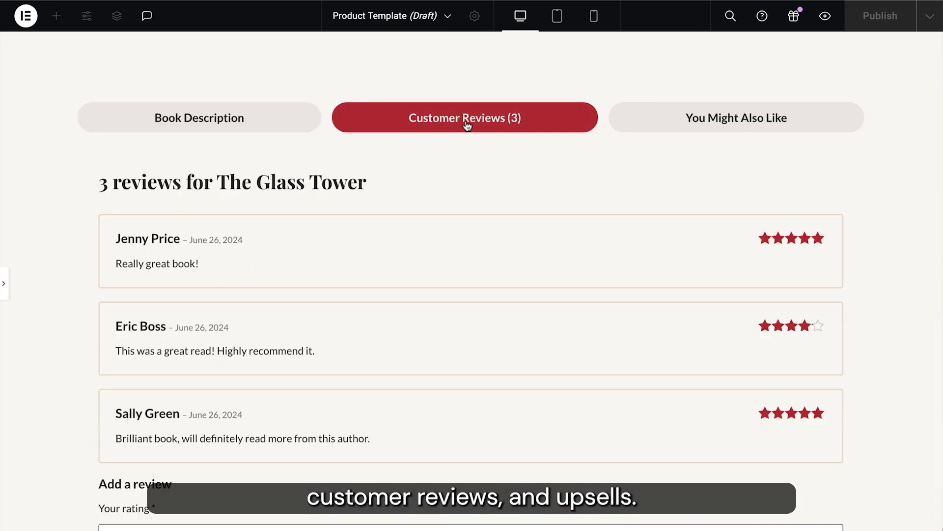
pyautogui.click(636, 126)
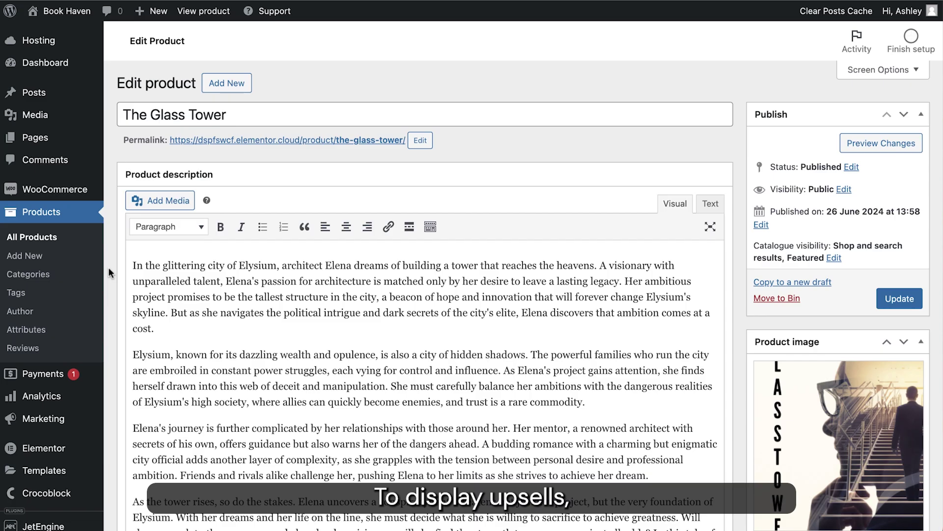
# Step: Add Beneath the Crimson Moon to the book's Linked Products upsells
pyautogui.scroll(-5, 108, 267)
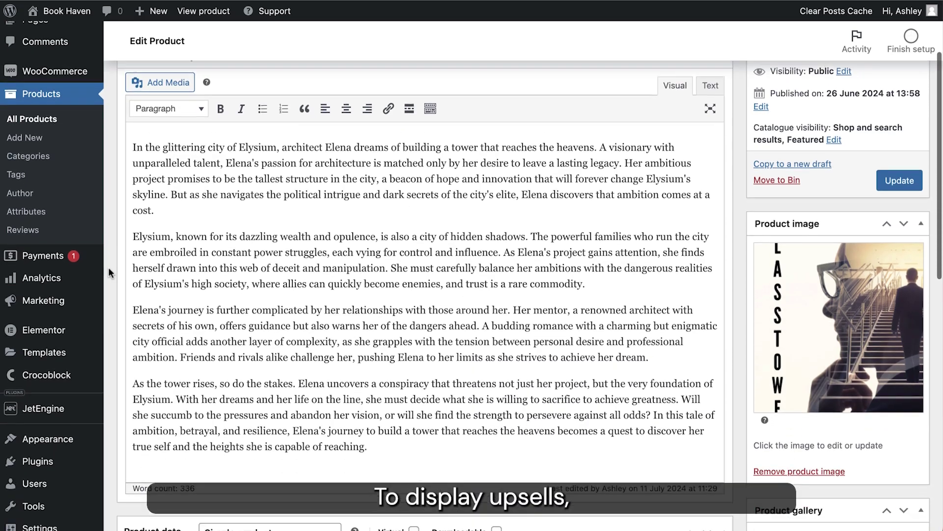
pyautogui.scroll(-5, 108, 267)
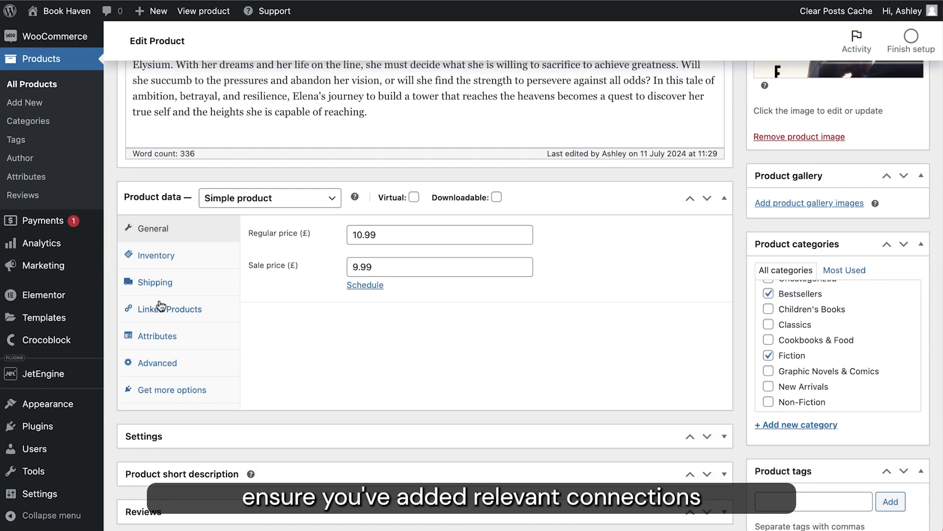
pyautogui.click(170, 311)
pyautogui.click(354, 311)
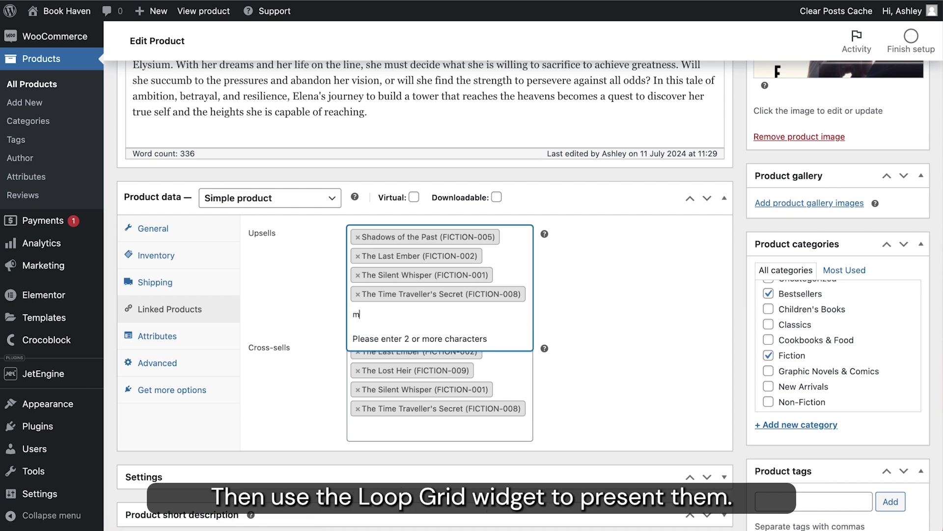
pyautogui.click(383, 340)
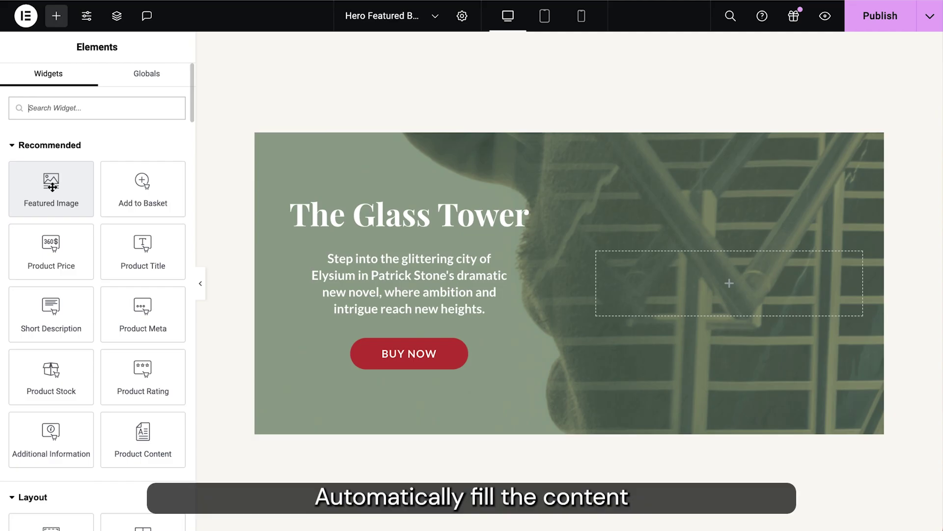
# Step: Add the Featured Image widget to the hero, and star The Glass Tower and Shadows of the Past as featured
pyautogui.moveTo(52, 186); pyautogui.dragTo(724, 255)
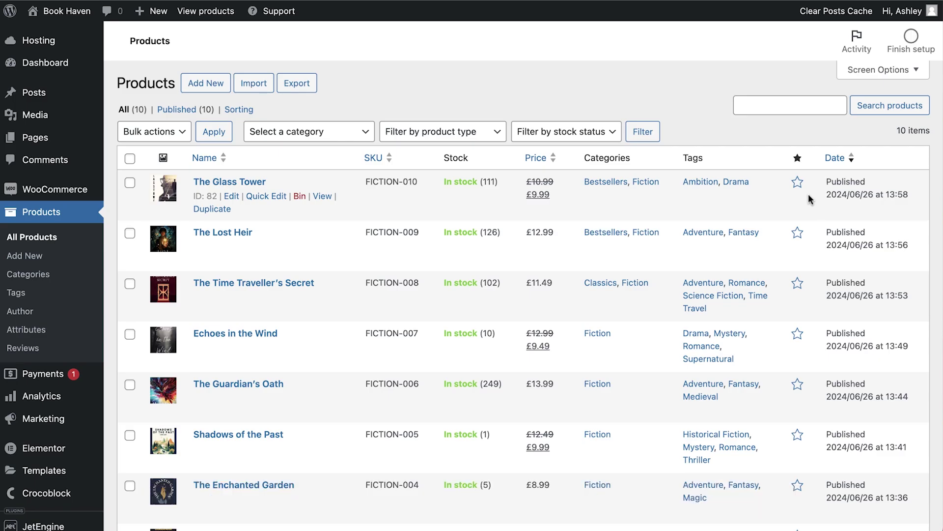
pyautogui.click(798, 182)
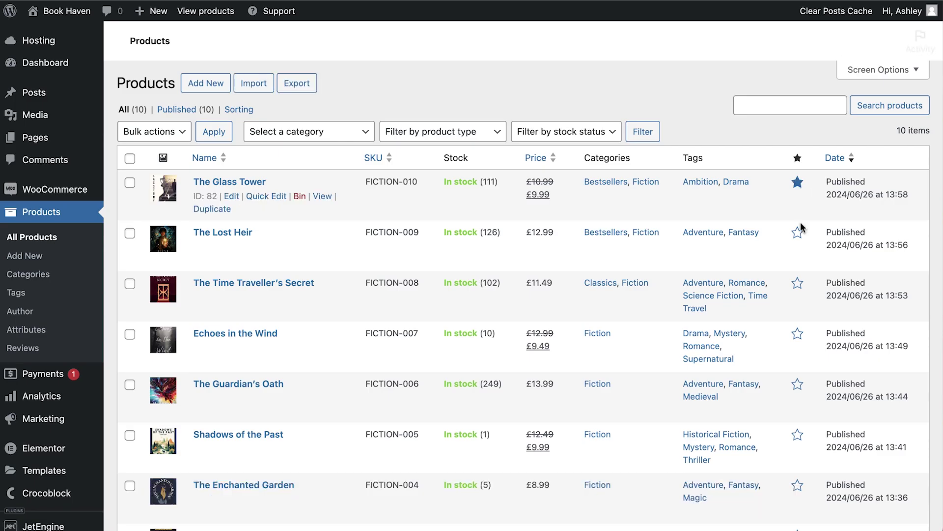
pyautogui.click(797, 434)
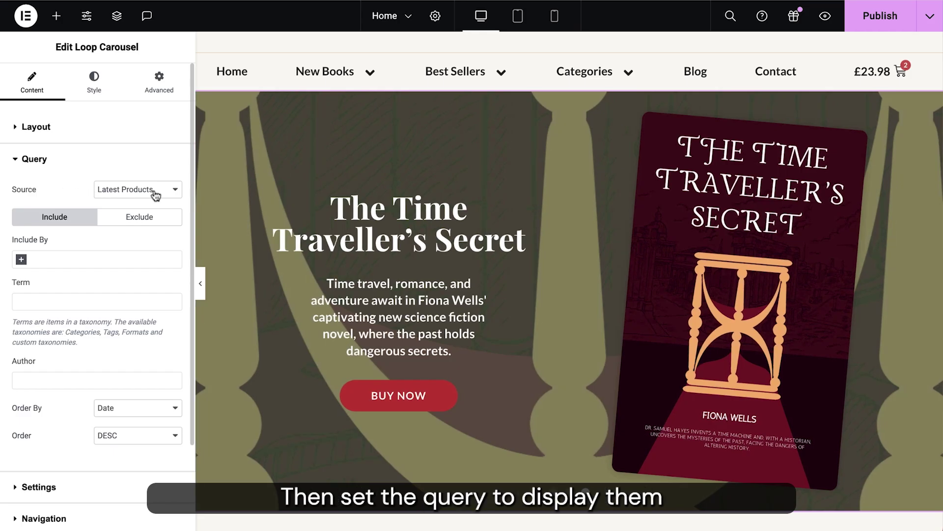
# Step: Change the home Loop Carousel's query source from Latest Products to Featured
pyautogui.click(163, 192)
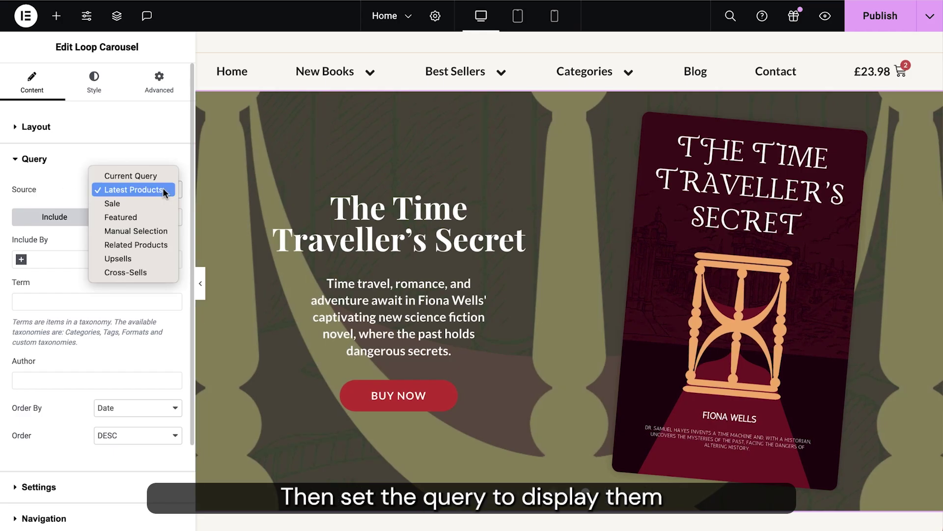
pyautogui.click(142, 217)
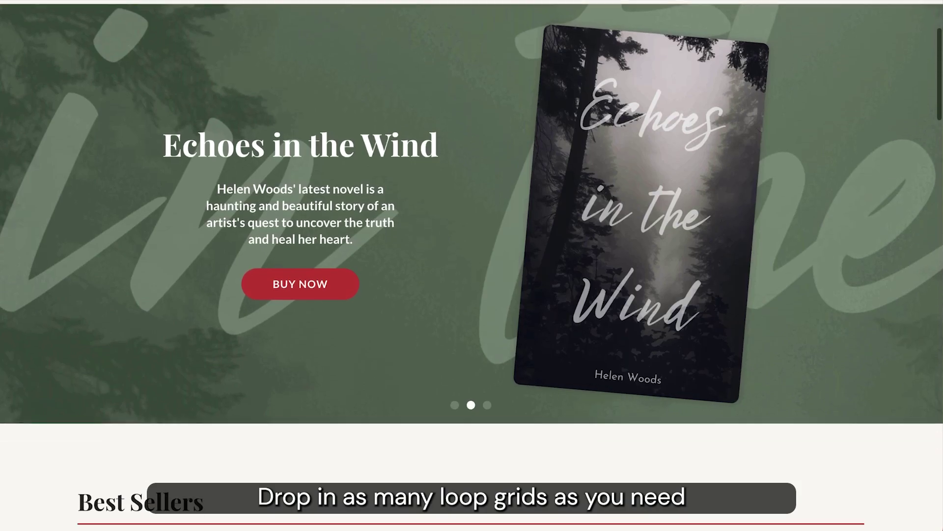
pyautogui.scroll(-4, 472, 265)
# Step: Scroll down through the live storefront's homepage sections
pyautogui.scroll(-10, 471, 265)
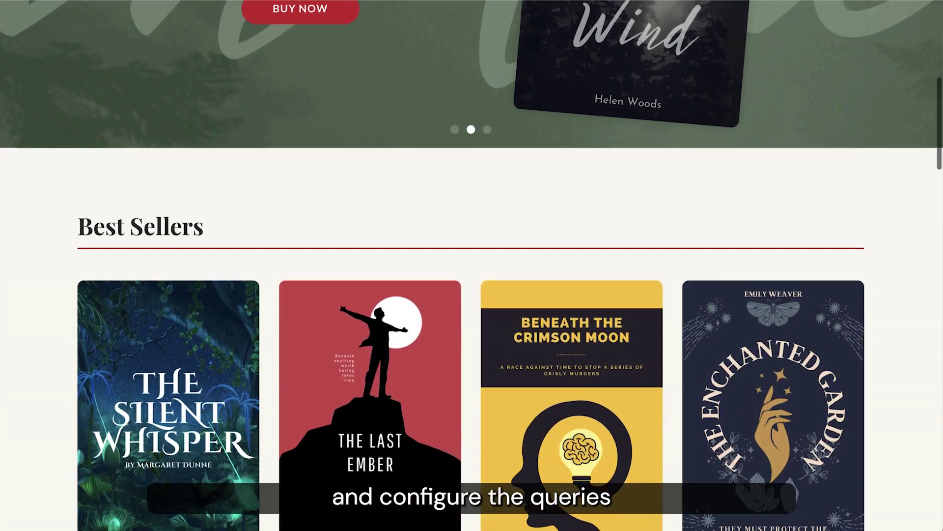
pyautogui.scroll(-8, 472, 265)
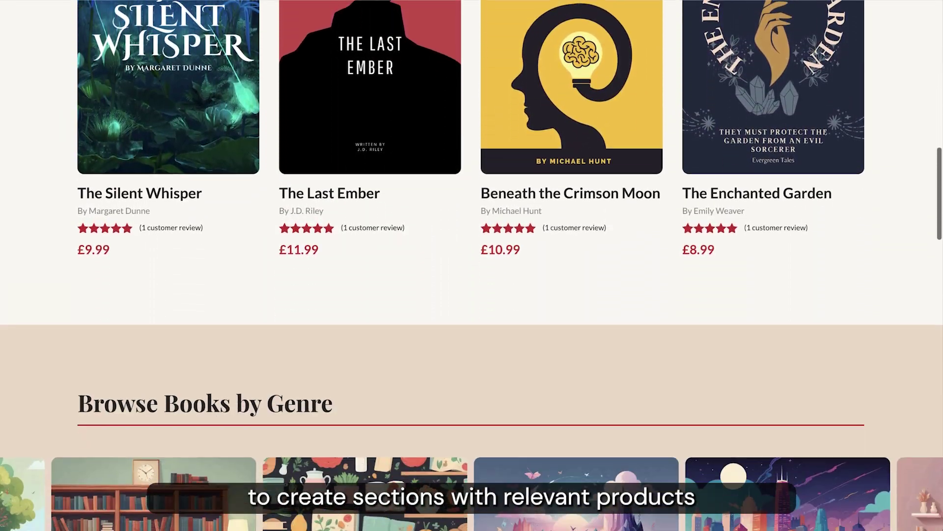
pyautogui.scroll(-8, 472, 265)
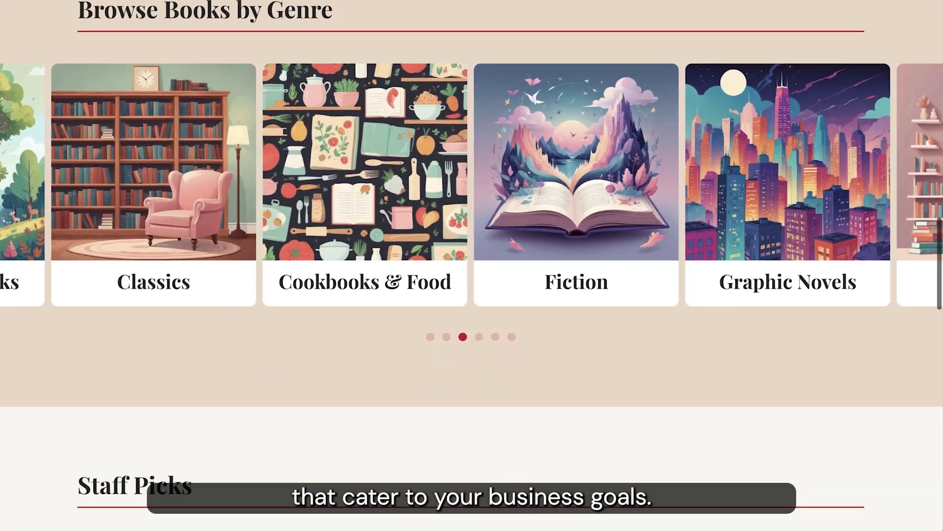
pyautogui.scroll(-3, 472, 265)
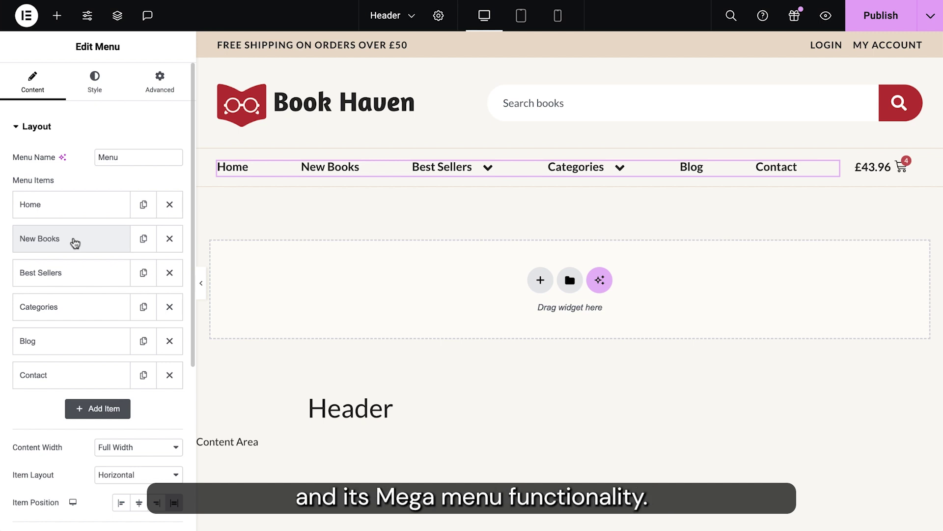
# Step: Give New Books a dropdown with a Loop Grid of book cards and a See all new books button
pyautogui.click(74, 243)
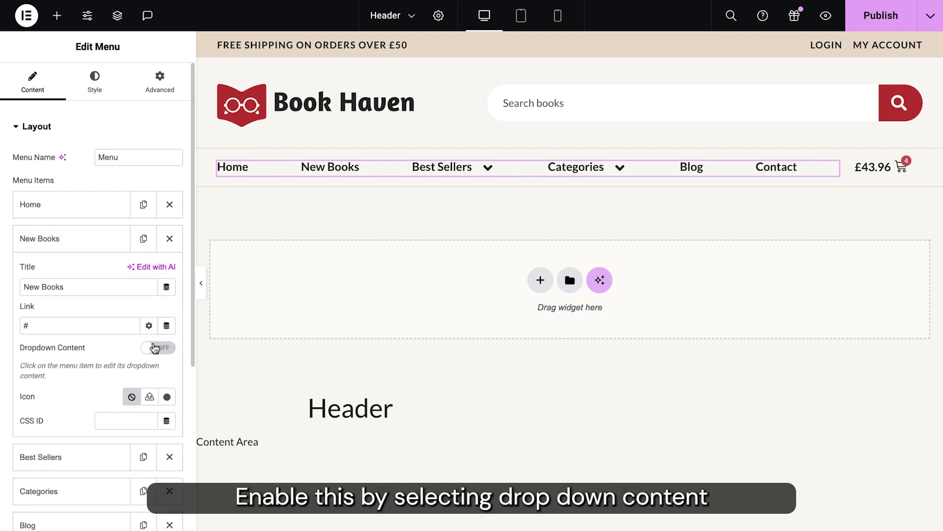
pyautogui.click(57, 16)
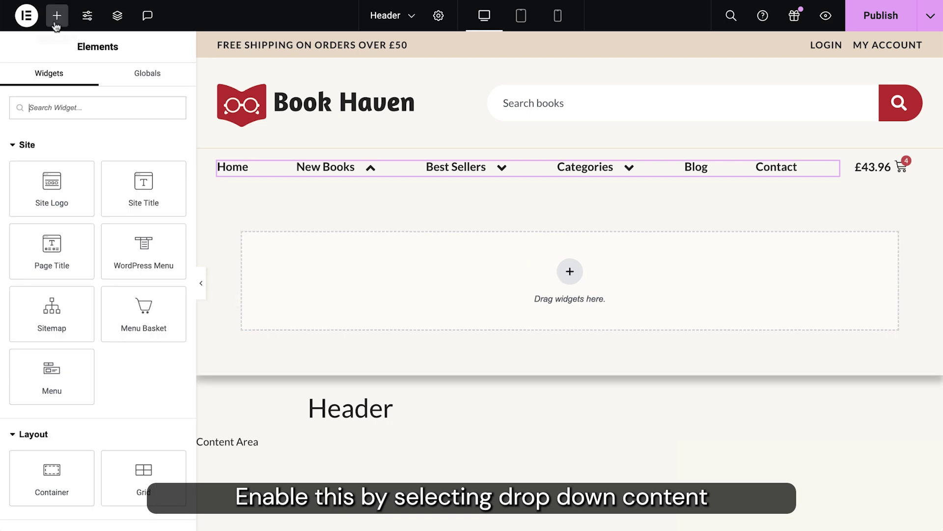
pyautogui.write('loop')
pyautogui.moveTo(144, 157); pyautogui.dragTo(299, 281)
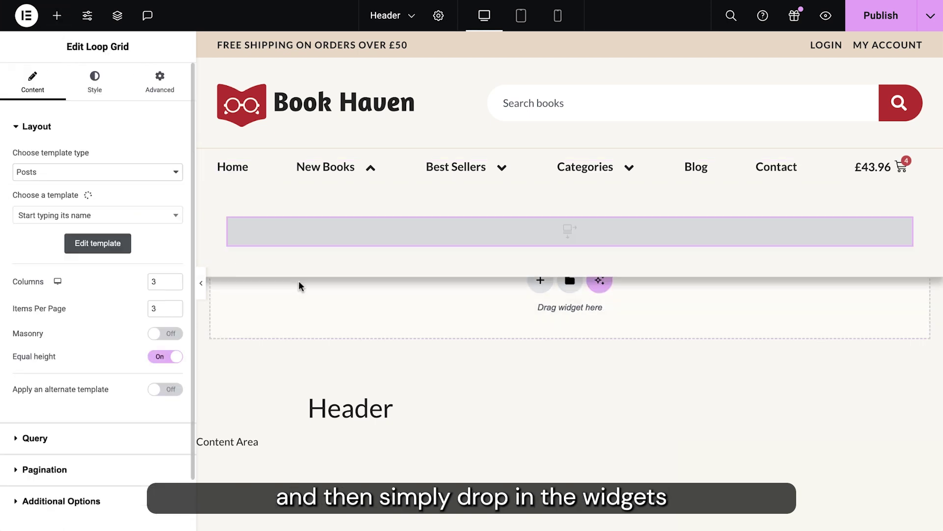
pyautogui.click(65, 22)
pyautogui.write('butt')
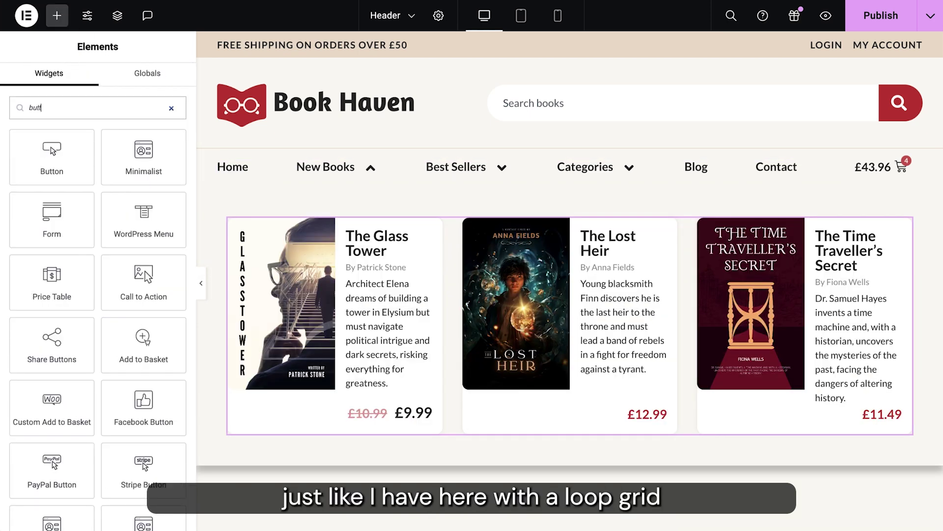
pyautogui.click(65, 151)
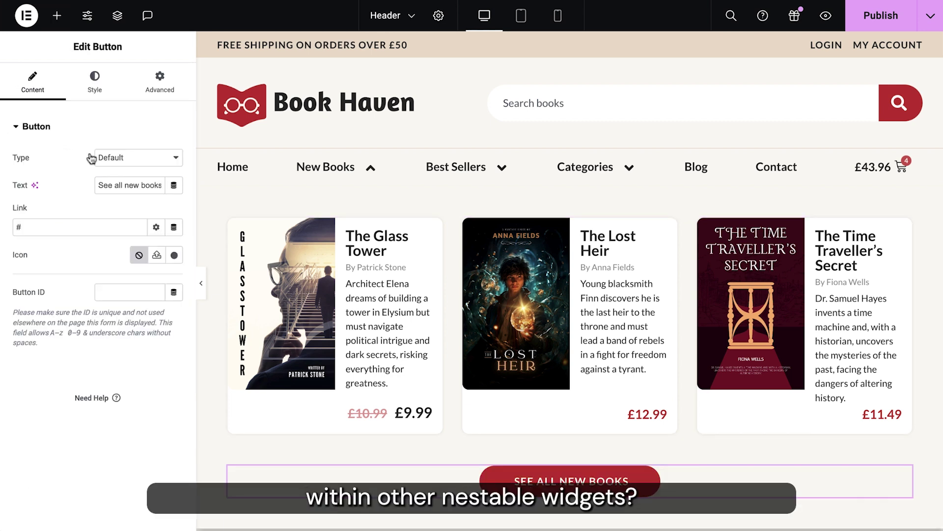
# Step: Preview the Best Sellers This Month and Last Month tabs, then add a Search widget to the header
pyautogui.click(457, 169)
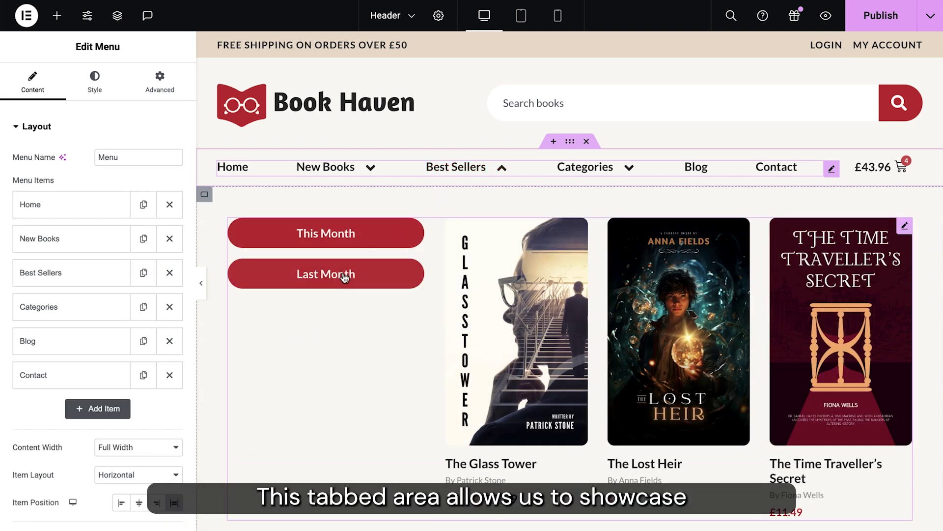
pyautogui.click(344, 277)
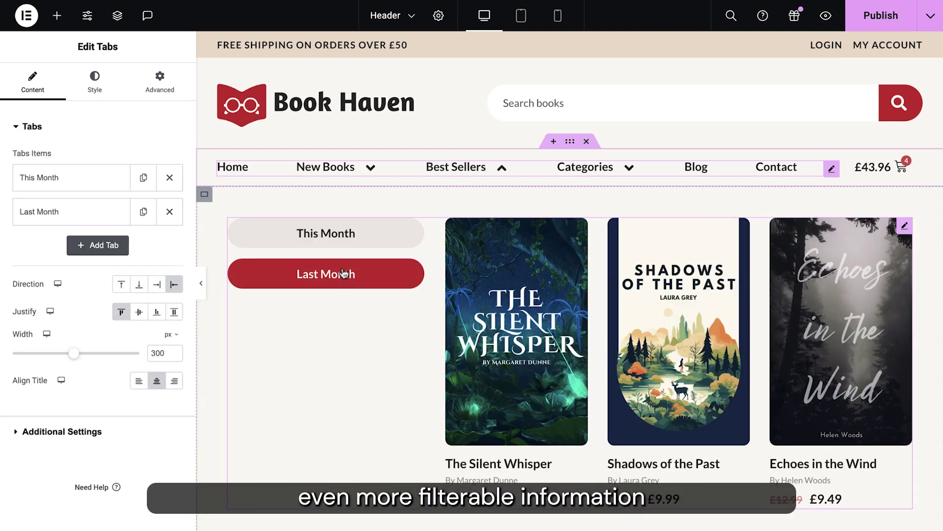
pyautogui.click(333, 242)
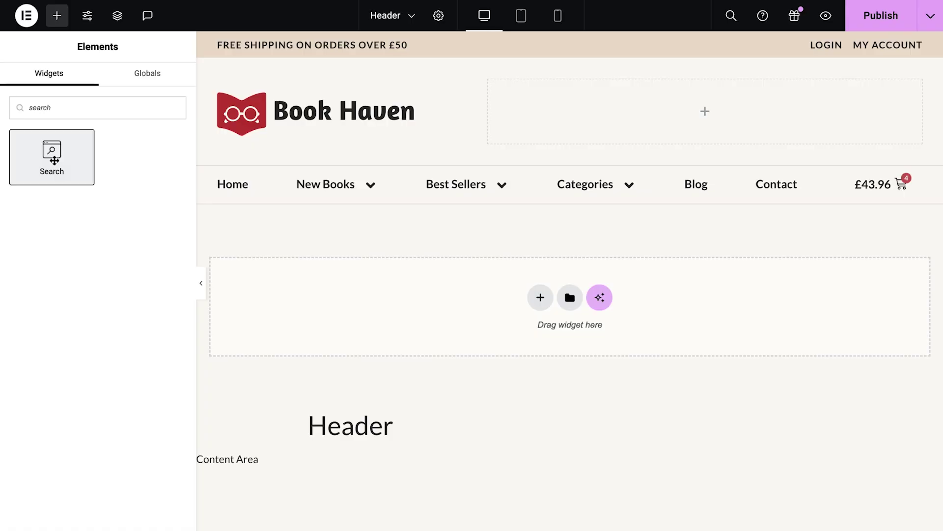
pyautogui.moveTo(54, 160); pyautogui.dragTo(570, 134)
pyautogui.click(108, 137)
# Step: Use the Loop Product (Search) template for search results and limit the query source to Products
pyautogui.click(96, 227)
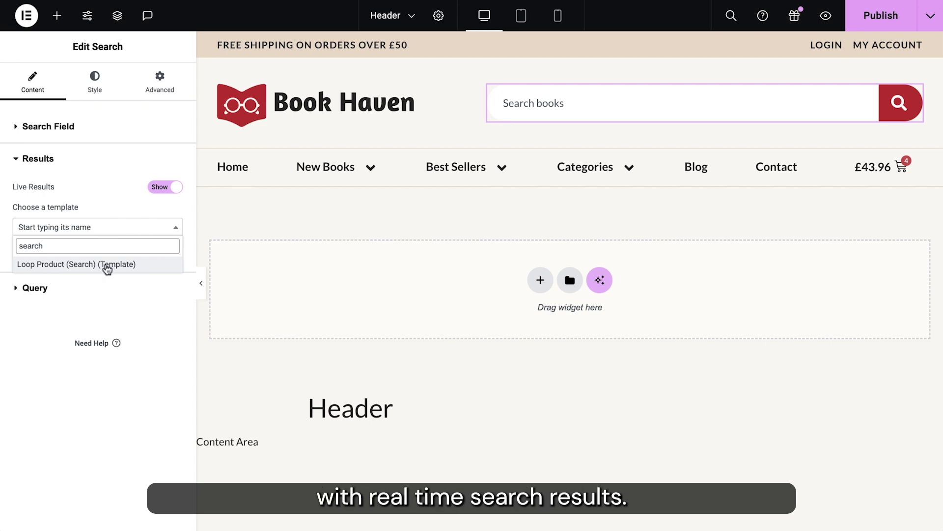
pyautogui.click(114, 263)
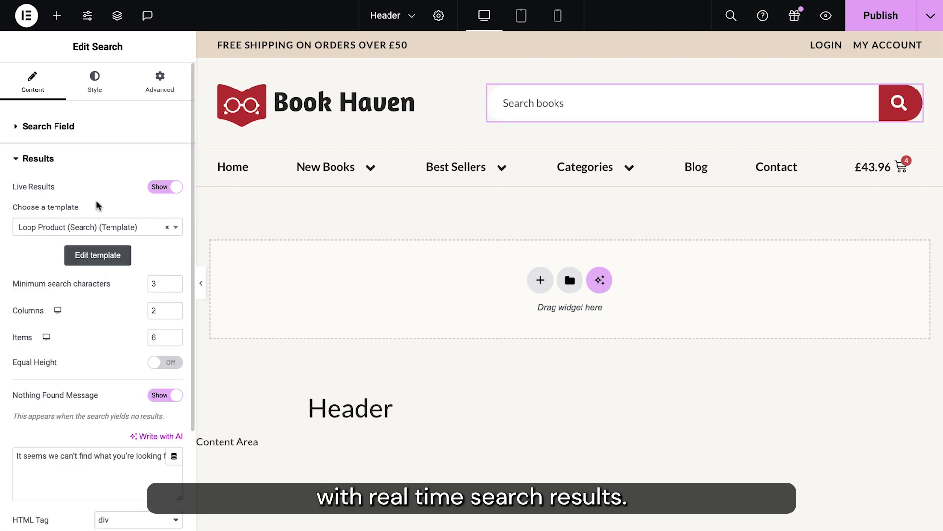
pyautogui.click(86, 167)
pyautogui.click(79, 192)
pyautogui.click(119, 224)
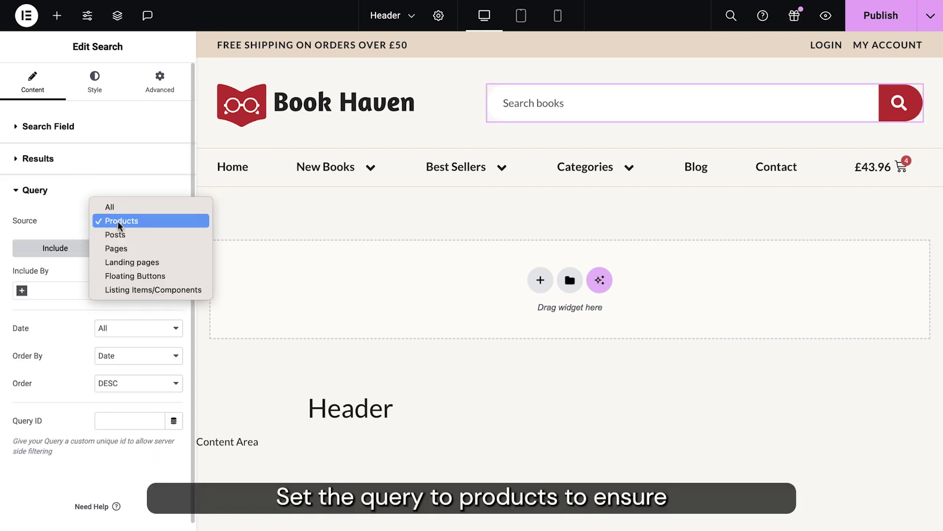
pyautogui.click(119, 223)
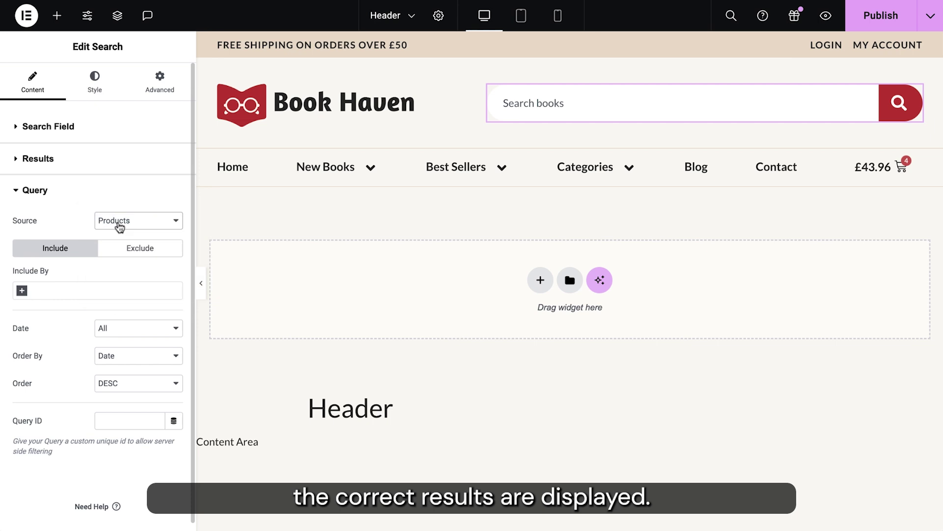
# Step: Test the header's live search with 'the', then check the mini-cart's basket contents
pyautogui.click(526, 111)
pyautogui.write('the')
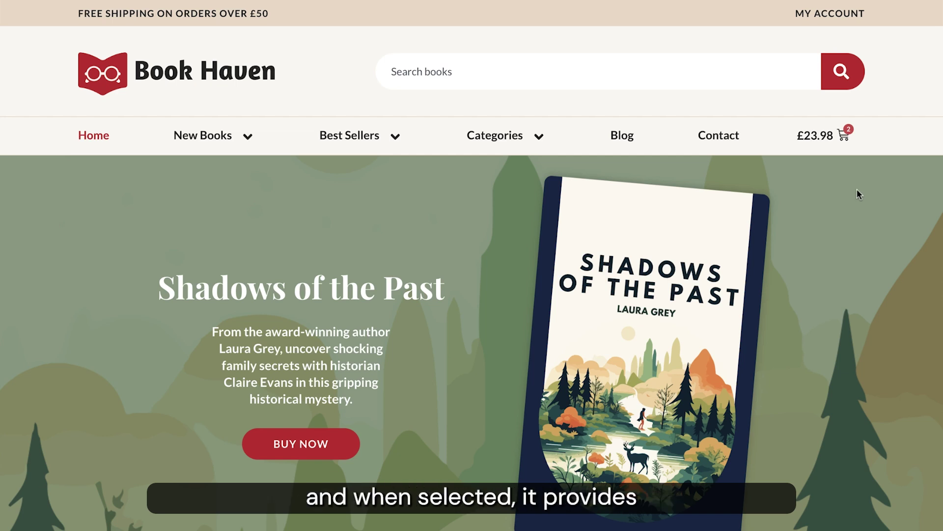
pyautogui.click(843, 144)
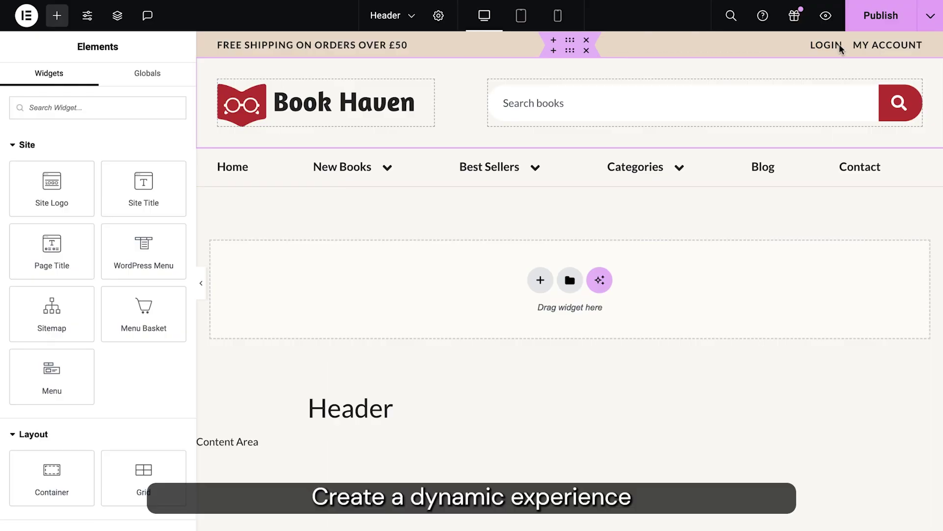
# Step: Give the LOGIN link a Login Status Is Logged Out display condition
pyautogui.click(840, 49)
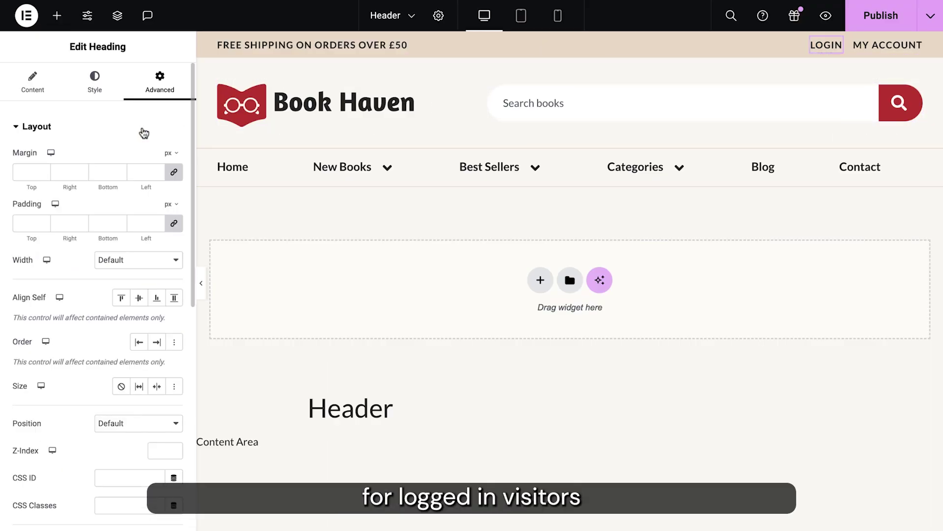
pyautogui.scroll(-3, 143, 132)
pyautogui.click(174, 404)
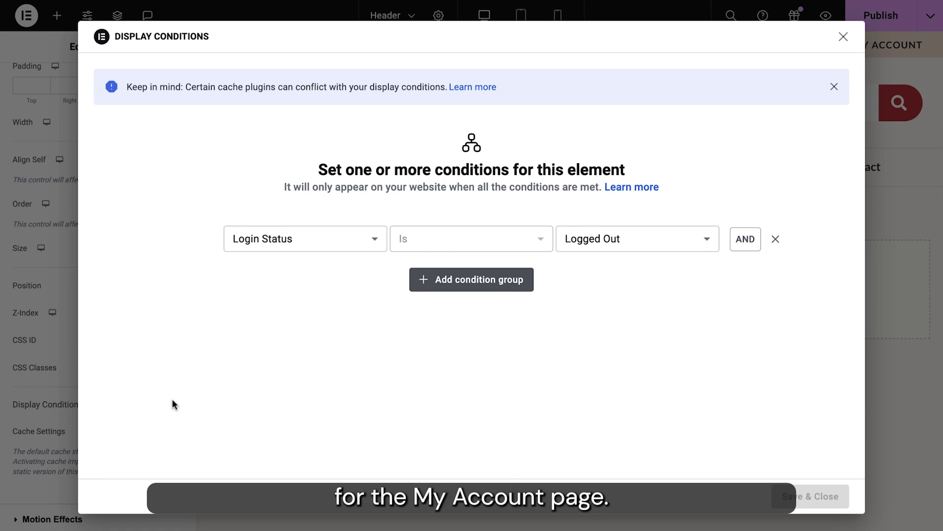
pyautogui.click(843, 37)
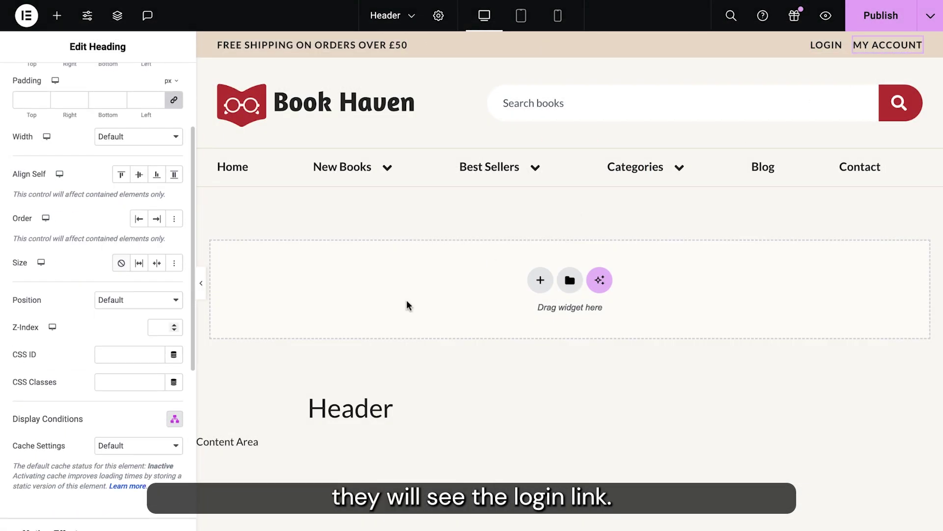
# Step: Show MY ACCOUNT only to logged-in visitors, then bring up the Floating Buttons templates
pyautogui.click(174, 420)
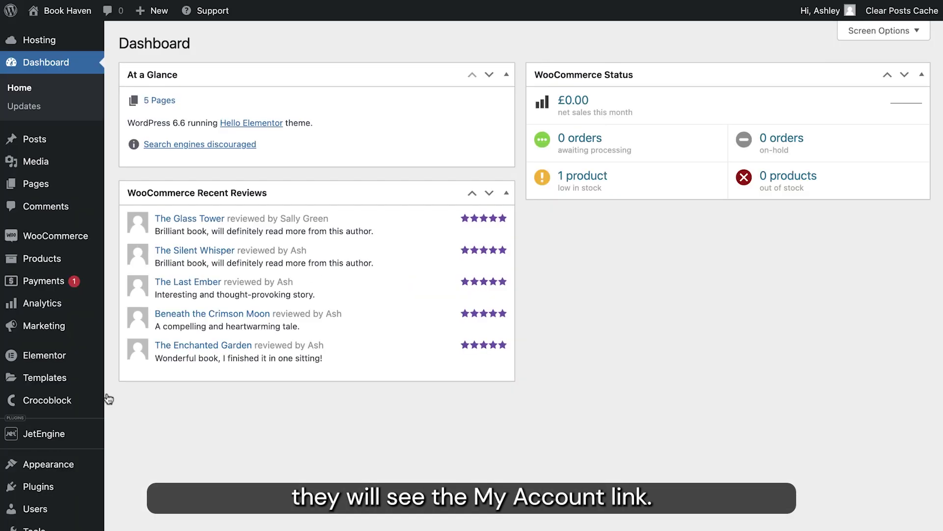
pyautogui.moveTo(87, 388)
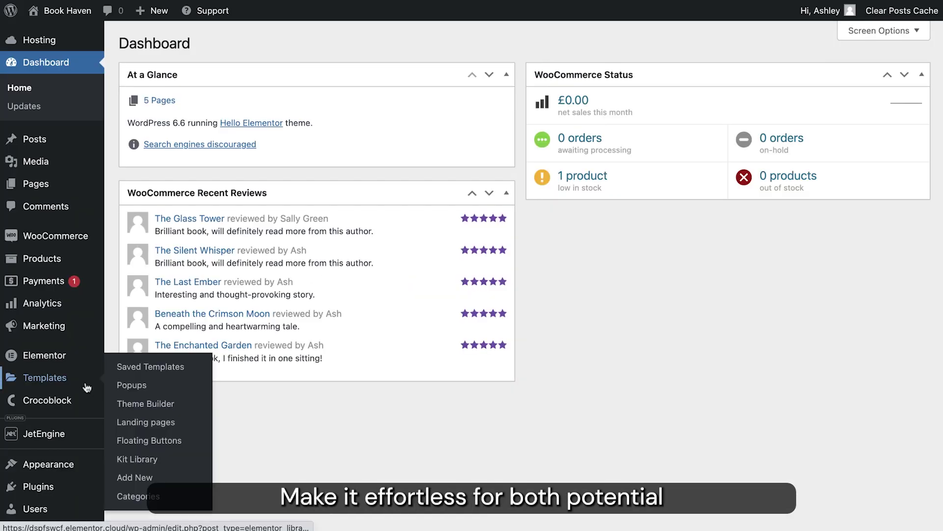
pyautogui.click(165, 442)
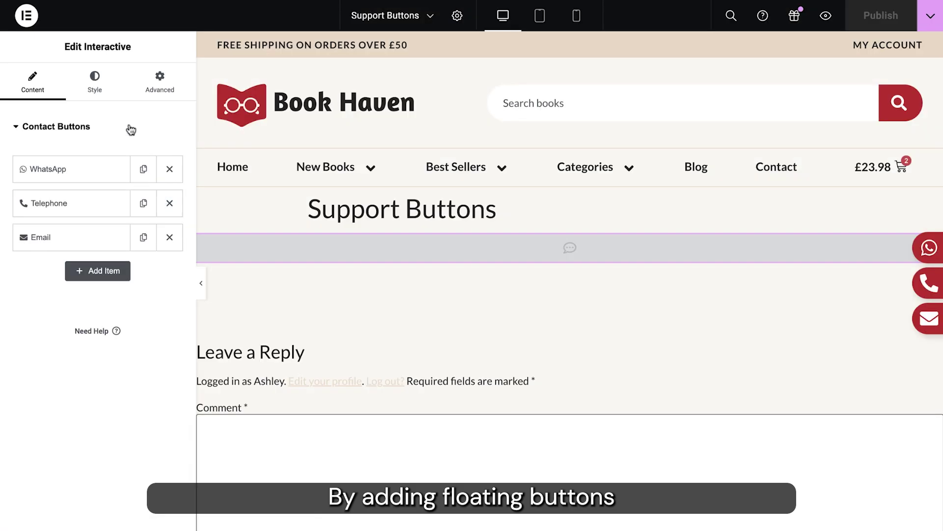
# Step: Make the contact buttons Medium size and anchor them to the bottom
pyautogui.click(94, 81)
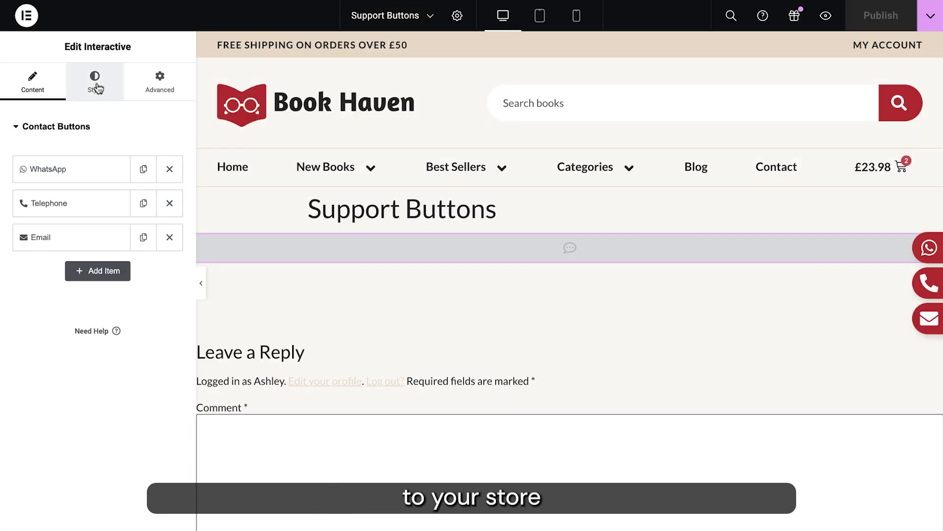
pyautogui.click(150, 158)
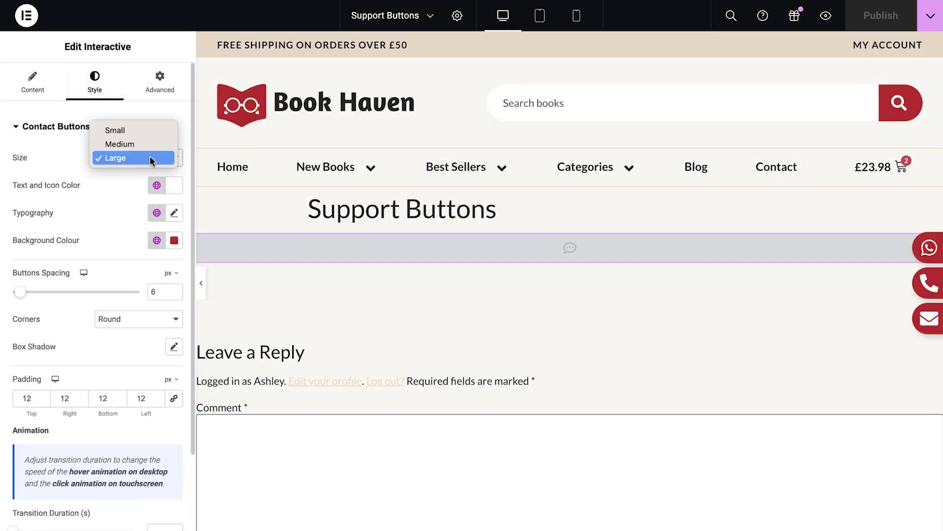
pyautogui.click(158, 88)
pyautogui.click(174, 227)
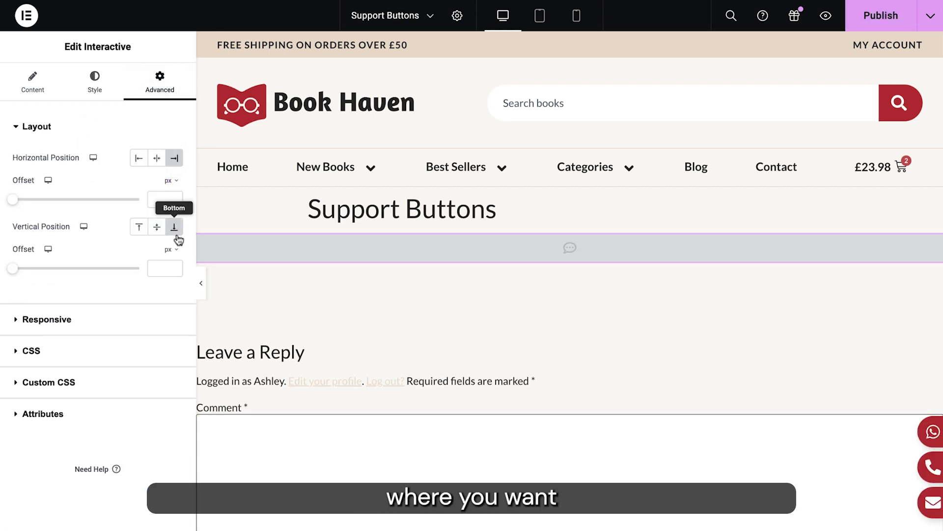
# Step: Change the first contact button's platform from WhatsApp to Messenger
pyautogui.click(36, 92)
pyautogui.click(84, 169)
pyautogui.click(131, 201)
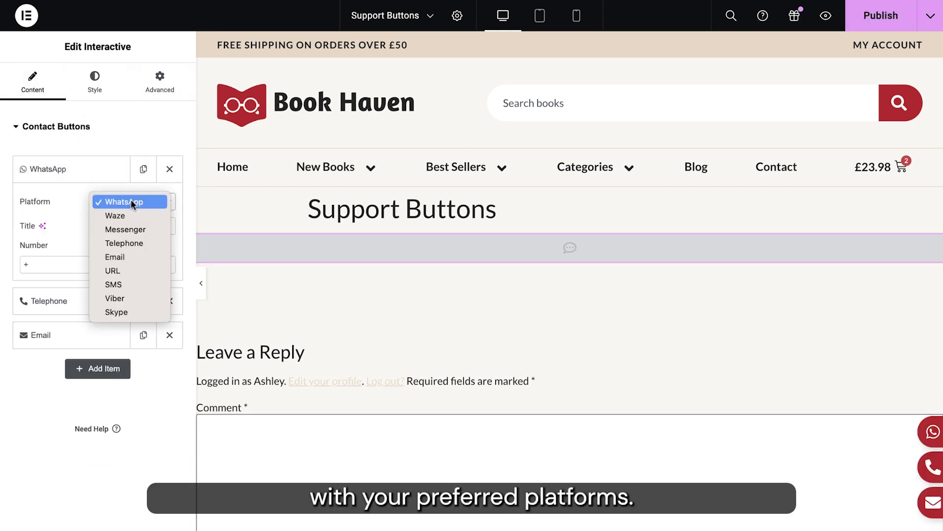
pyautogui.click(132, 230)
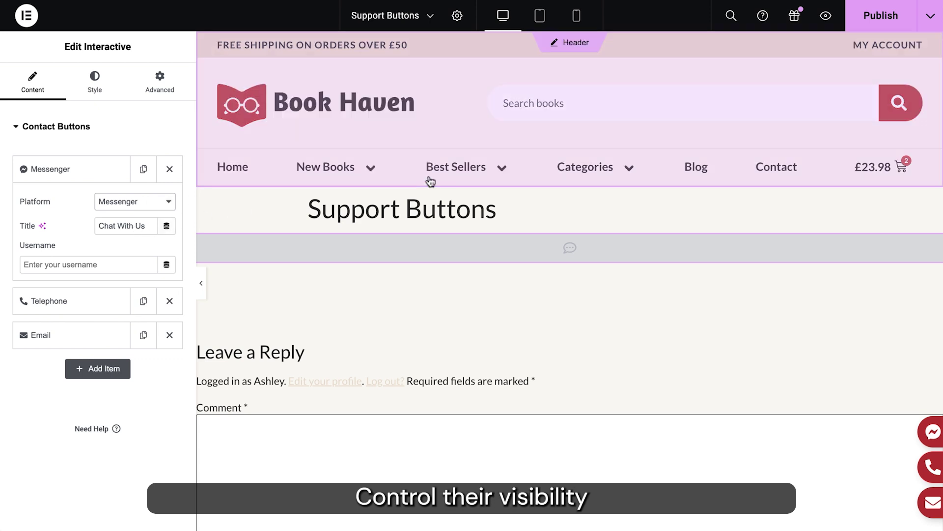
# Step: Publish the floating buttons with the Include Entire Site display condition
pyautogui.click(875, 24)
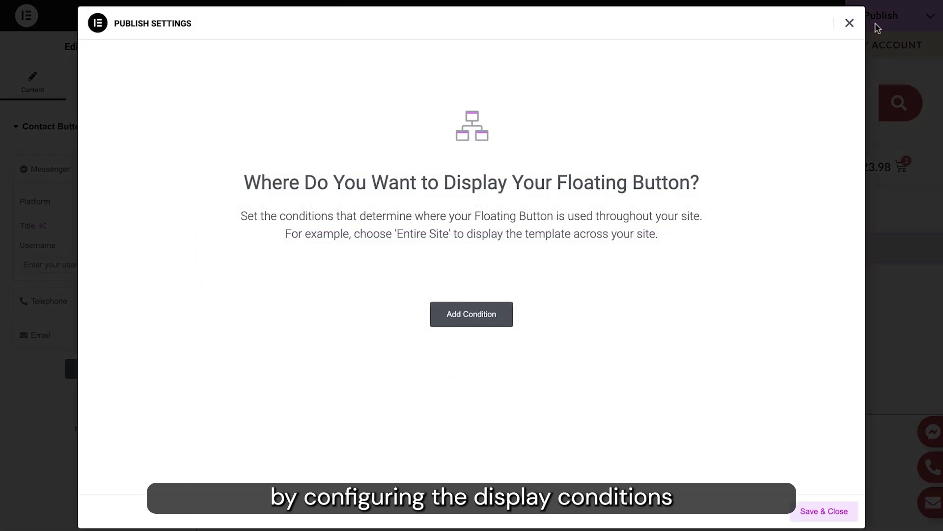
pyautogui.click(453, 314)
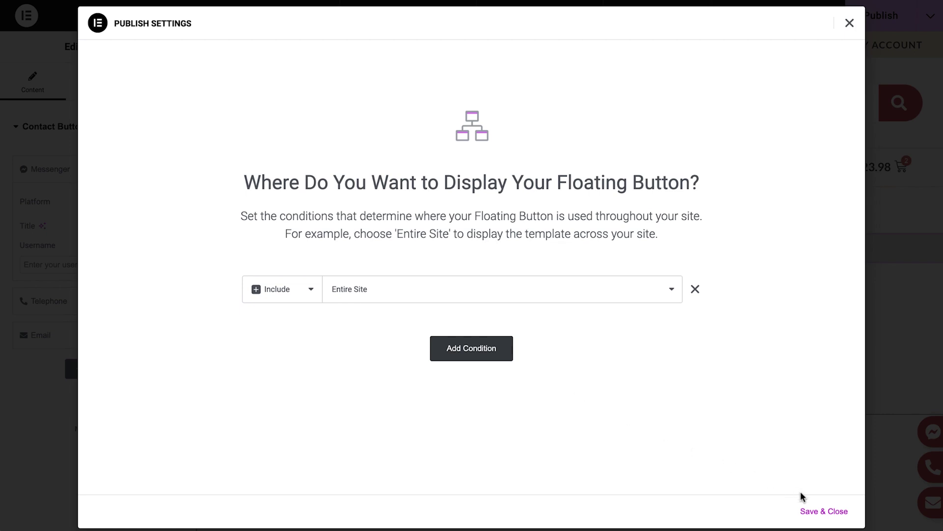
pyautogui.click(830, 513)
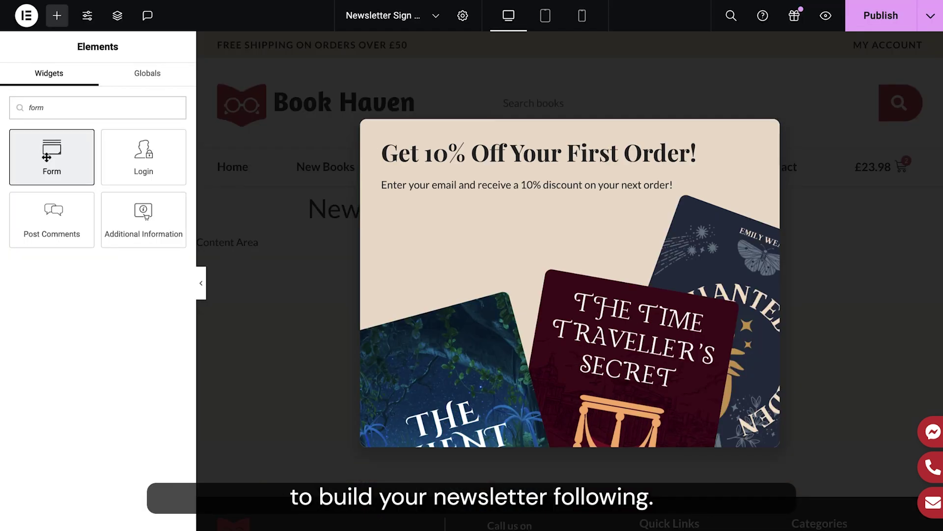
# Step: Drop a Form widget into the Newsletter popup and list its after-submit actions
pyautogui.moveTo(50, 158); pyautogui.dragTo(414, 188)
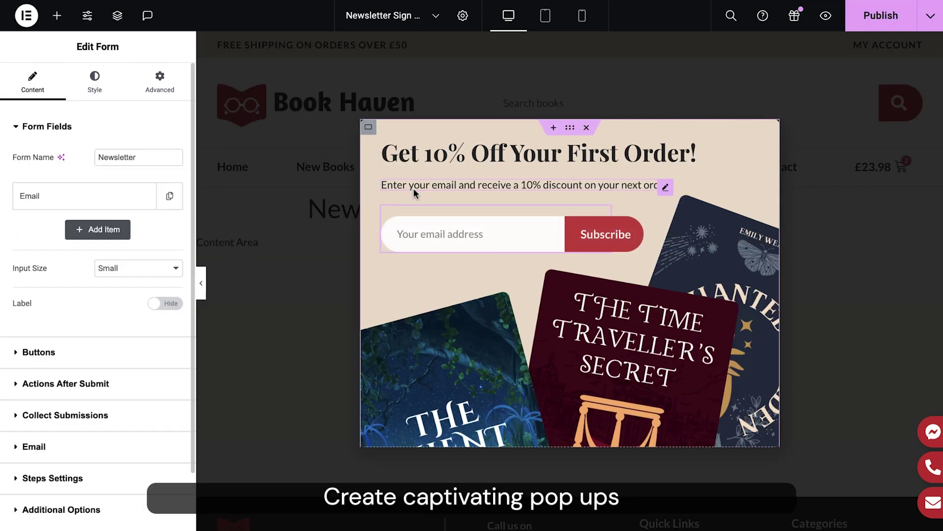
pyautogui.click(117, 383)
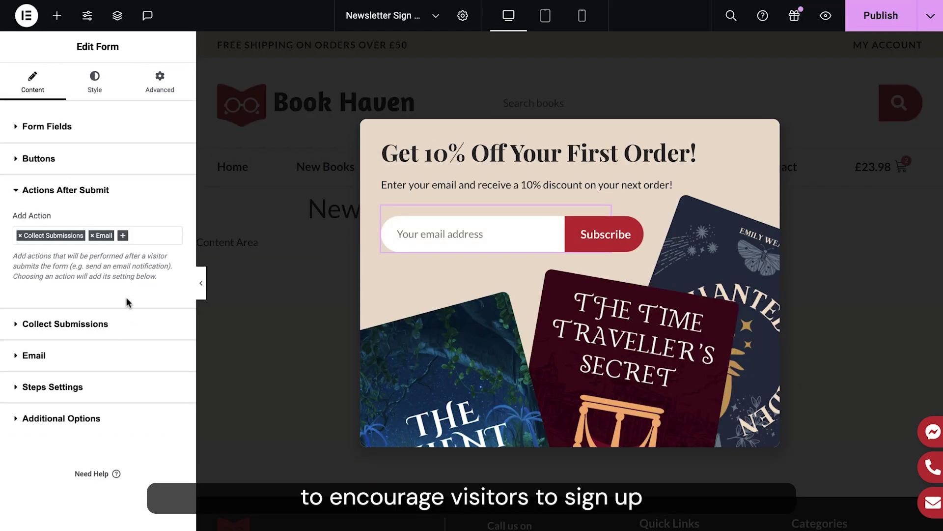
pyautogui.click(122, 237)
pyautogui.scroll(-4, 118, 274)
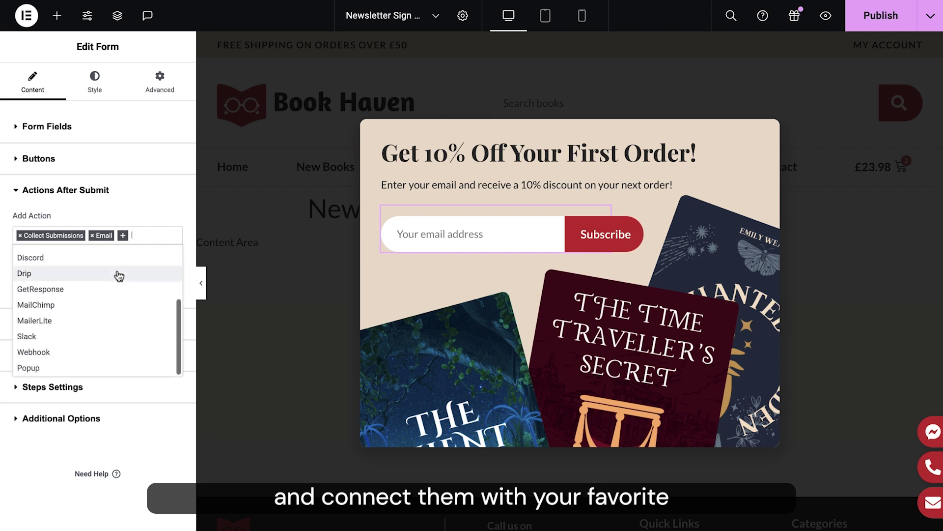